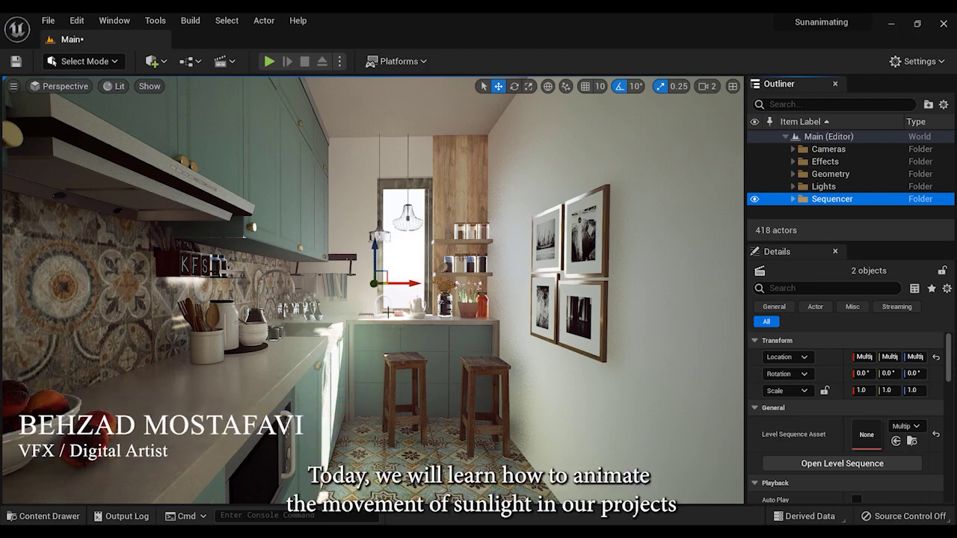
Select the DirectionalLight under Lights in the Outliner and begin rotating it with Ctrl+L
{"action": "left_click", "coordinate": [793, 187]}
{"action": "left_click", "coordinate": [825, 200]}
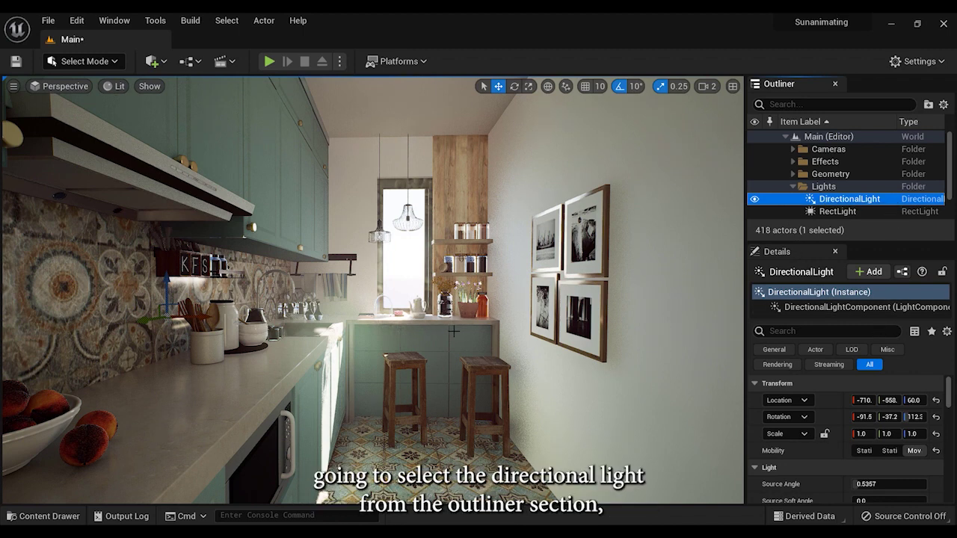
{"action": "key", "text": "ctrl+l"}
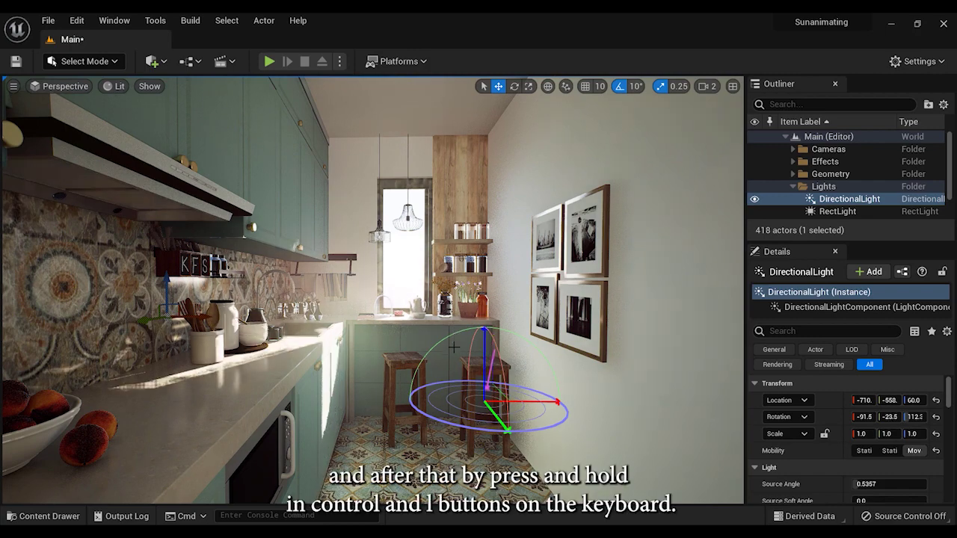
{"action": "key", "text": "ctrl+l"}
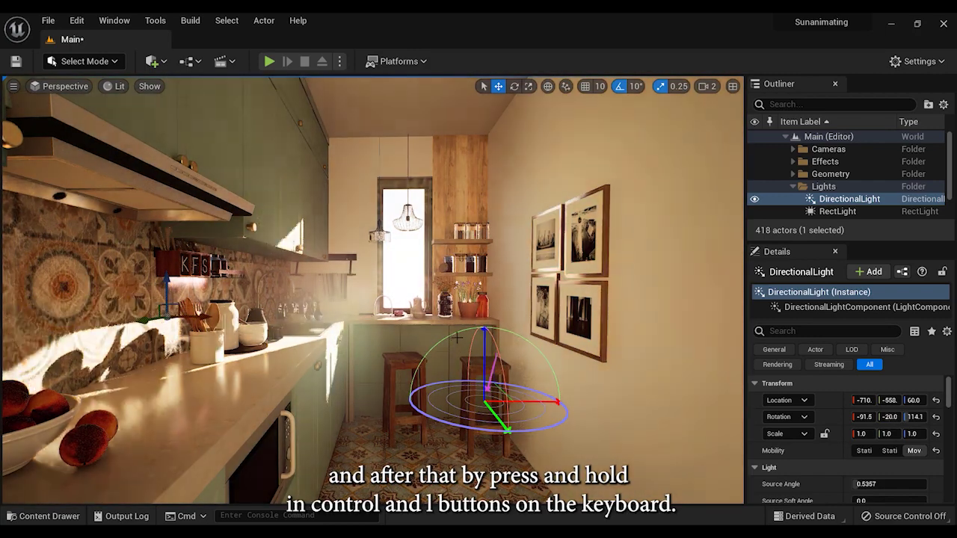
Keep swinging the sun until its light lands on the kitchen walls and floor
{"action": "key", "text": "ctrl+l"}
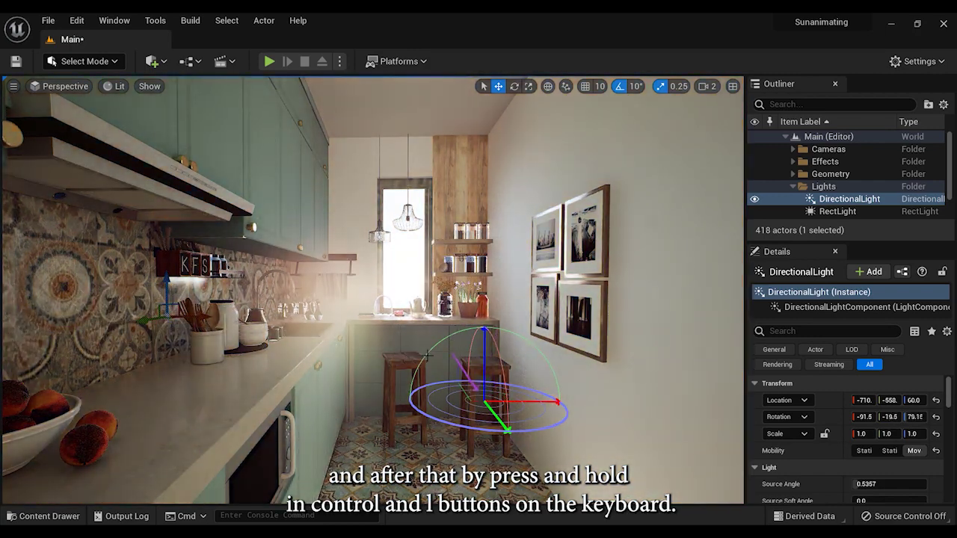
{"action": "key", "text": "ctrl+l"}
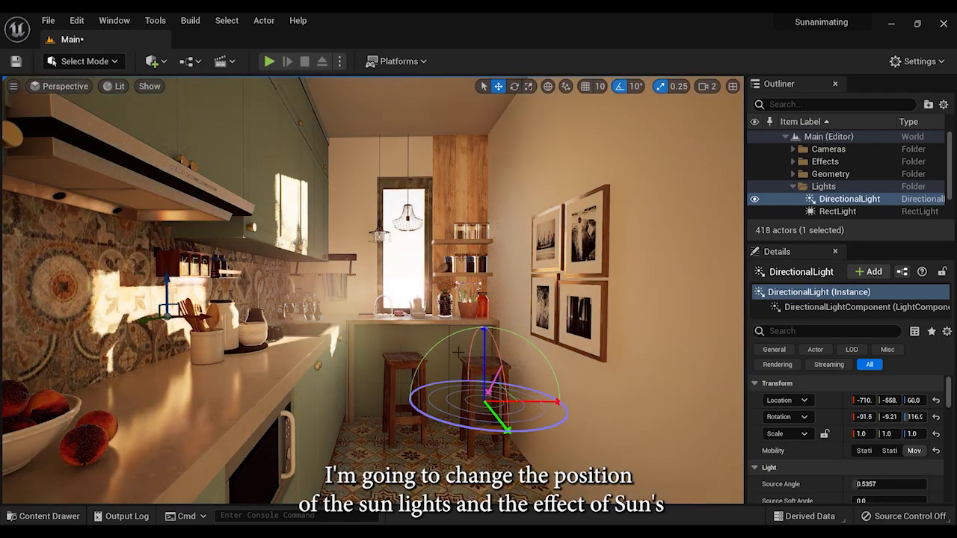
{"action": "key", "text": "ctrl+l"}
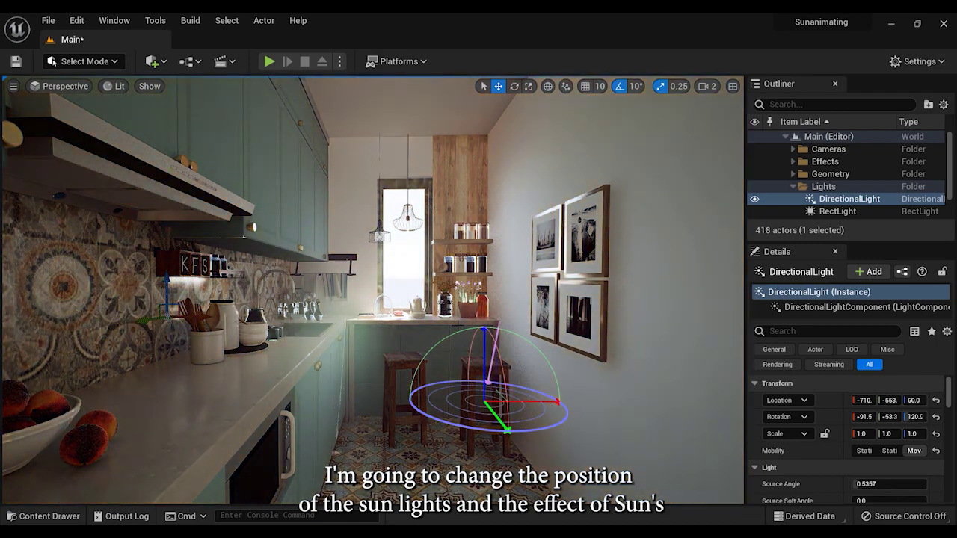
{"action": "key", "text": "ctrl+l"}
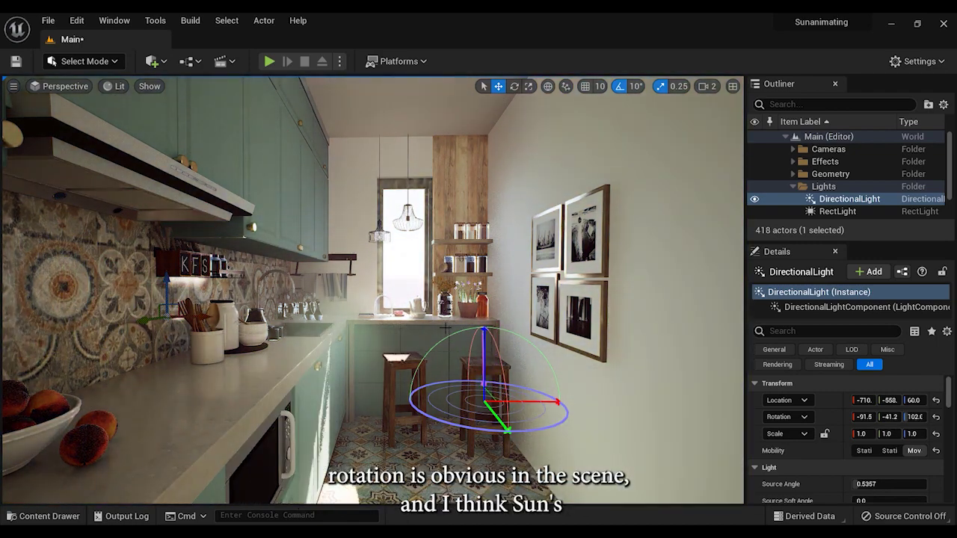
{"action": "key", "text": "ctrl+l"}
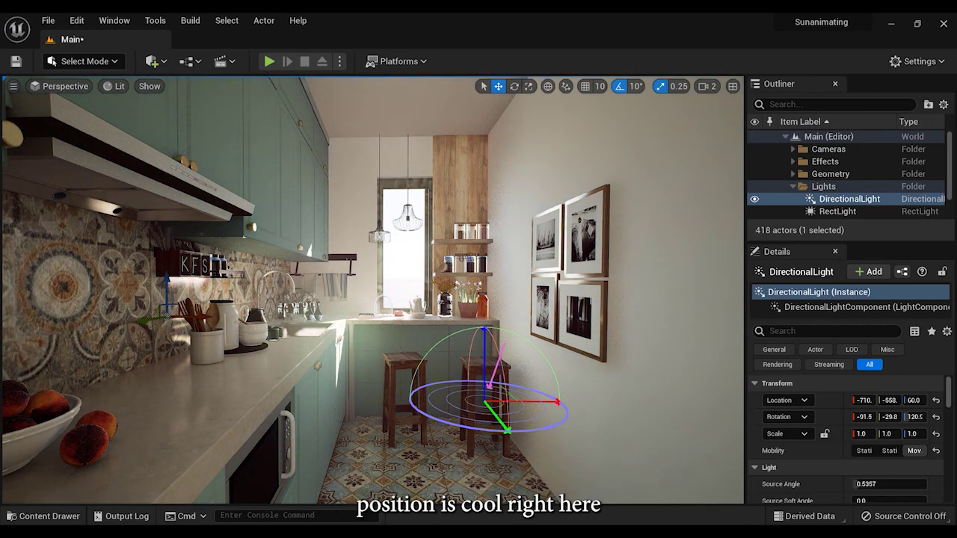
{"action": "key", "text": "Up"}
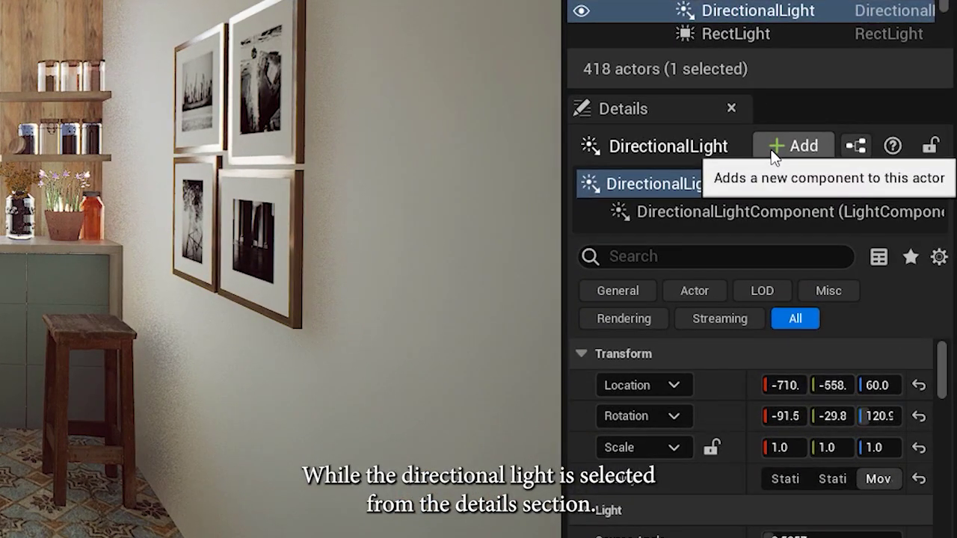
Add a Rotating Movement component to the DirectionalLight from the + Add component list
{"action": "left_click", "coordinate": [775, 153]}
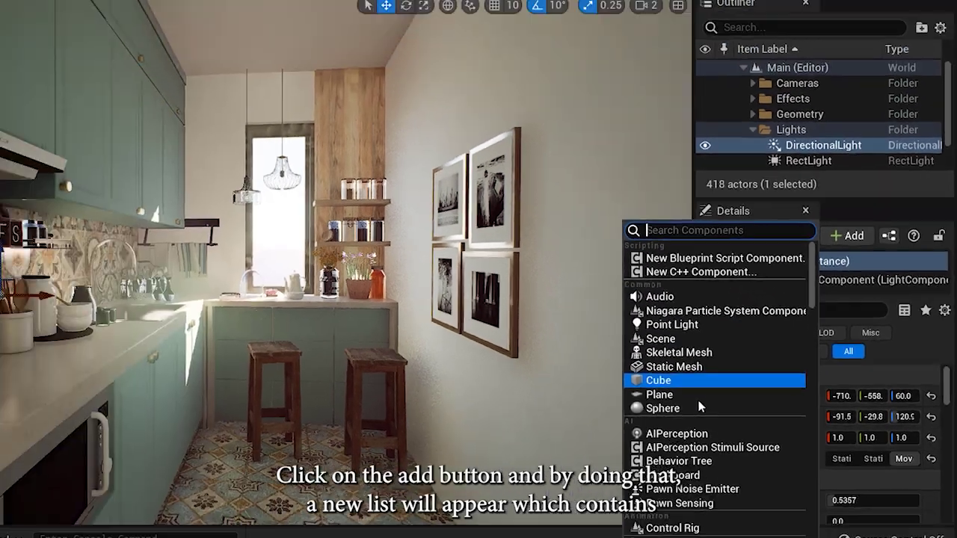
{"action": "left_click", "coordinate": [721, 182]}
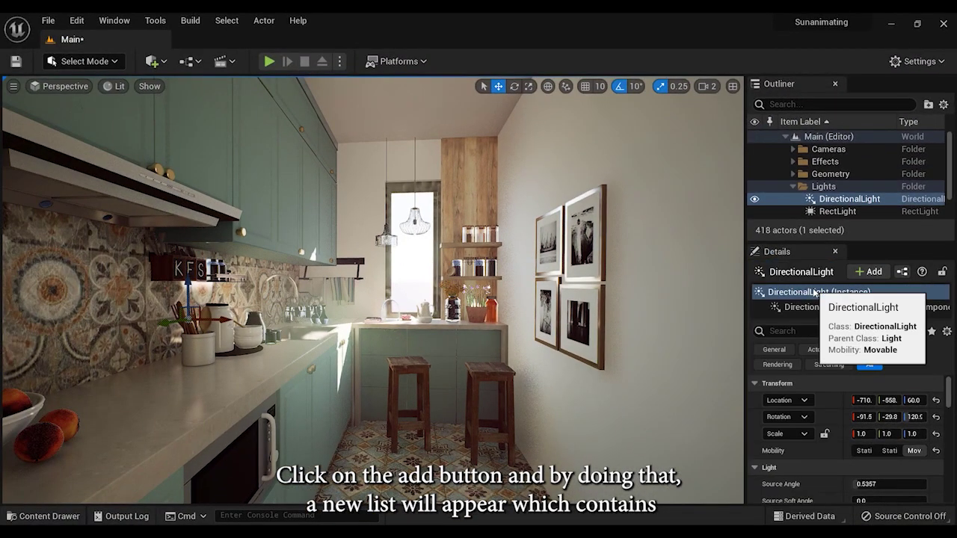
{"action": "left_click", "coordinate": [870, 272]}
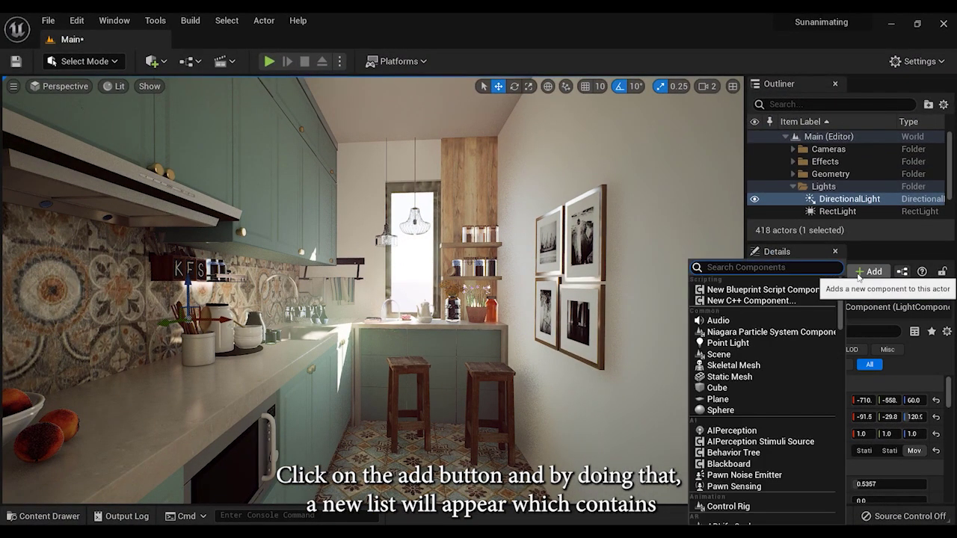
{"action": "scroll", "coordinate": [750, 403], "scroll_direction": "down", "scroll_amount": 2}
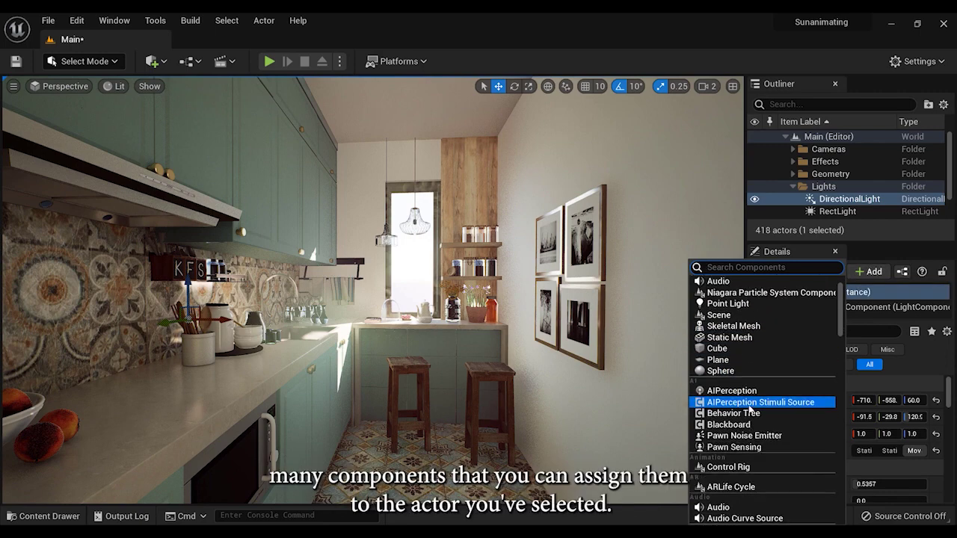
{"action": "scroll", "coordinate": [777, 396], "scroll_direction": "down", "scroll_amount": 3}
{"action": "left_click_drag", "start_coordinate": [840, 321], "coordinate": [837, 426]}
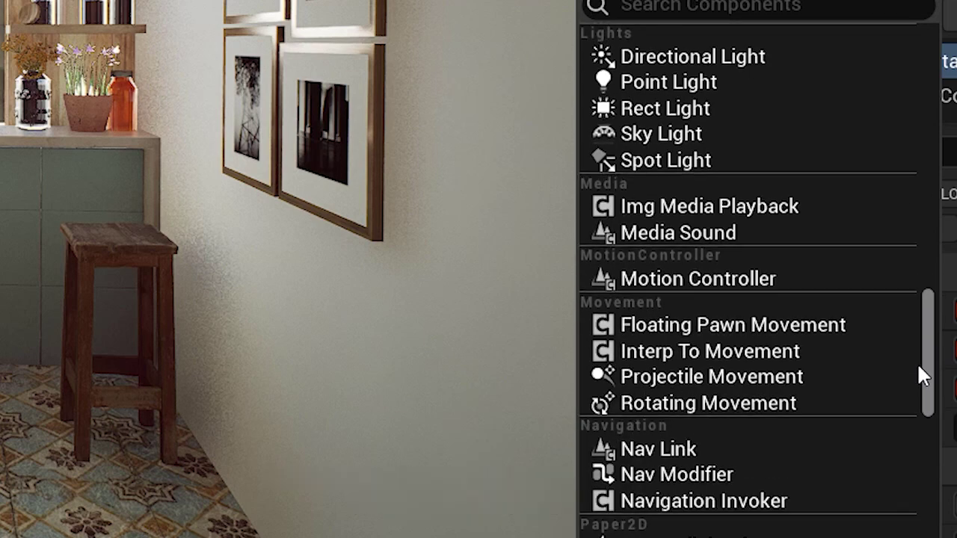
{"action": "left_click_drag", "start_coordinate": [921, 376], "coordinate": [920, 378]}
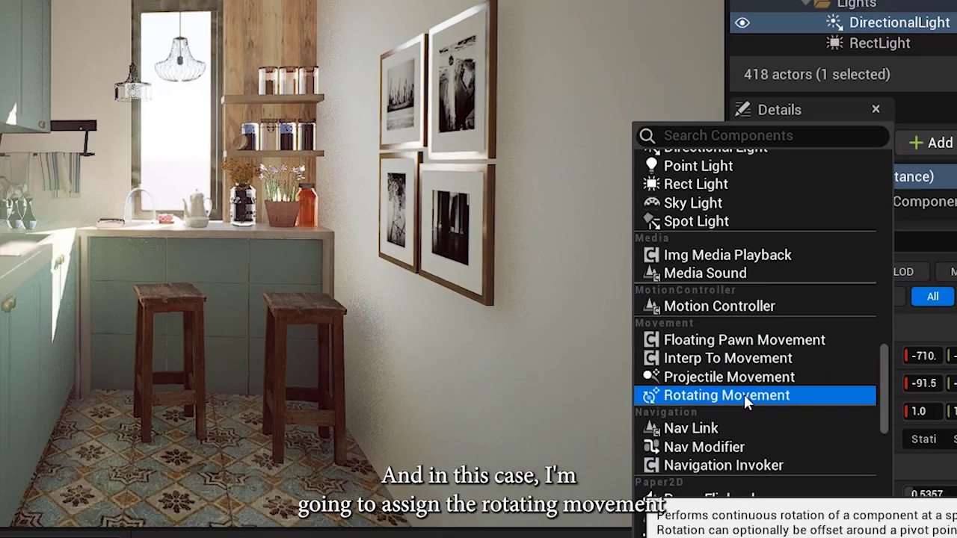
{"action": "left_click", "coordinate": [732, 365]}
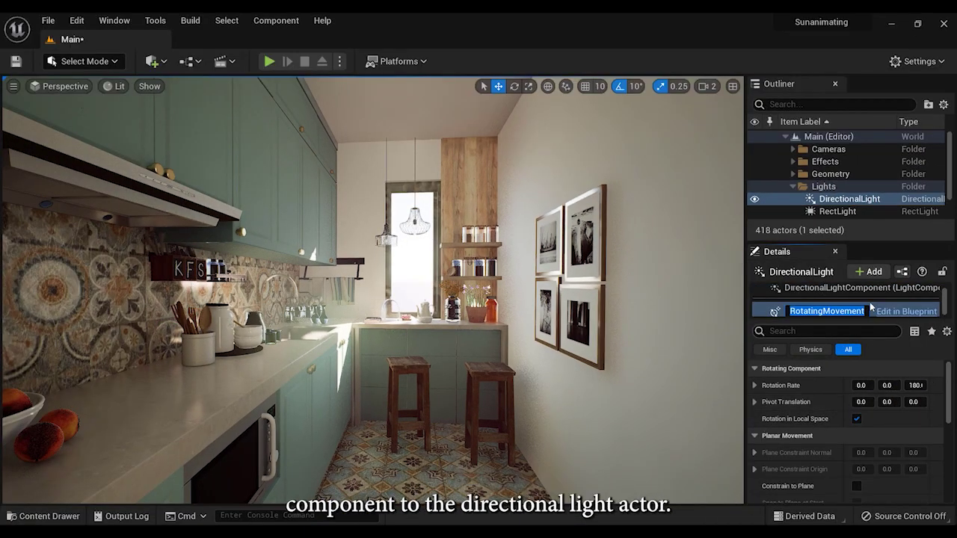
Keep the RotatingMovement name, restore Rotation Rate Z to 180, and play-test the spinning sun
{"action": "key", "text": "Return"}
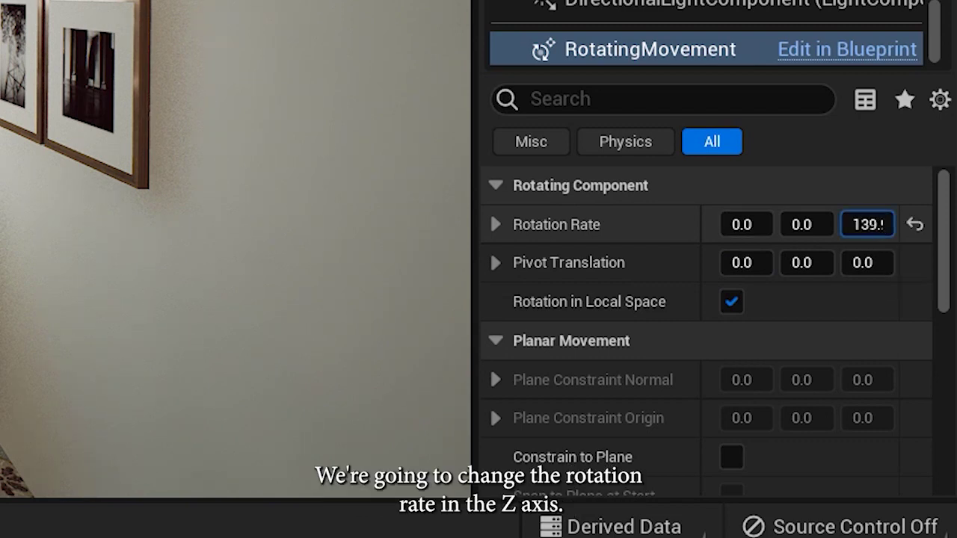
{"action": "left_click_drag", "start_coordinate": [867, 225], "coordinate": [869, 227]}
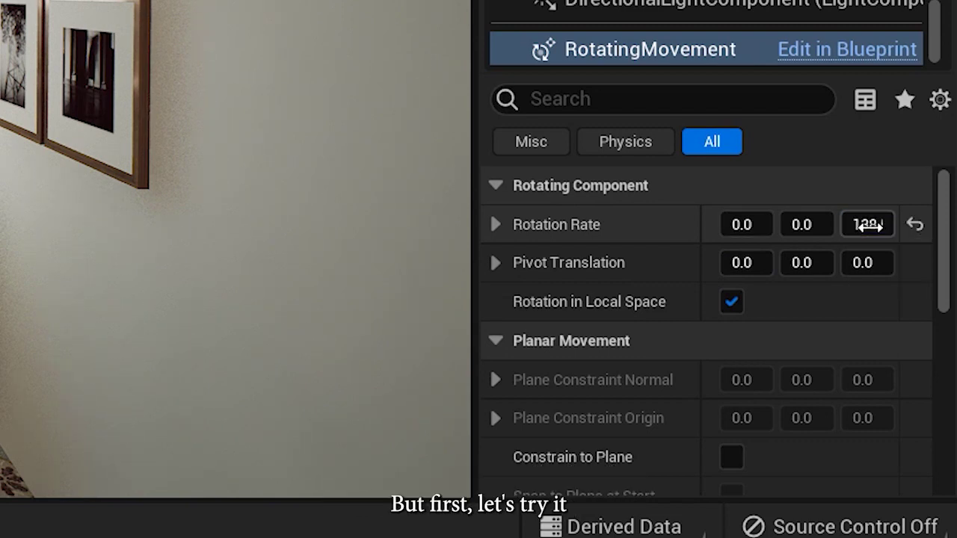
{"action": "left_click", "coordinate": [868, 225]}
{"action": "left_click", "coordinate": [915, 224]}
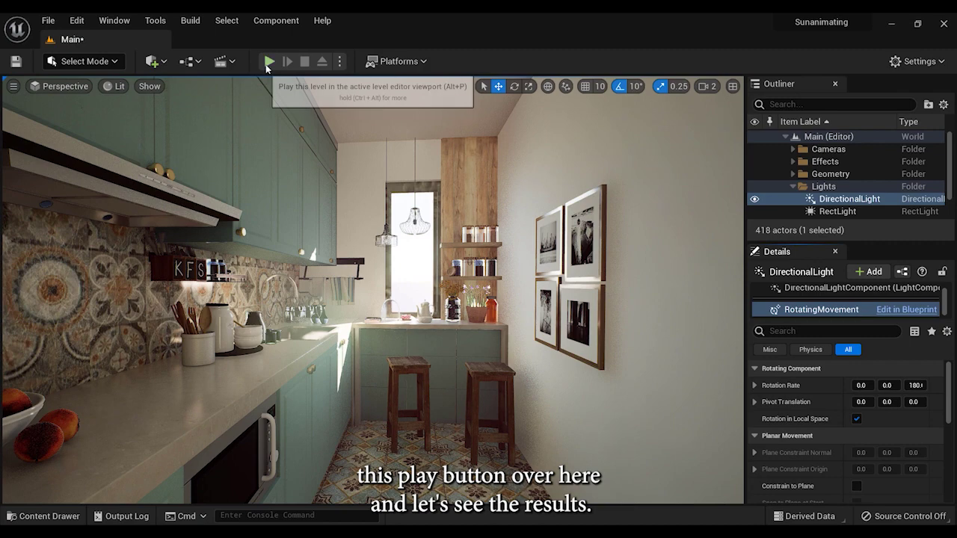
{"action": "left_click", "coordinate": [268, 62]}
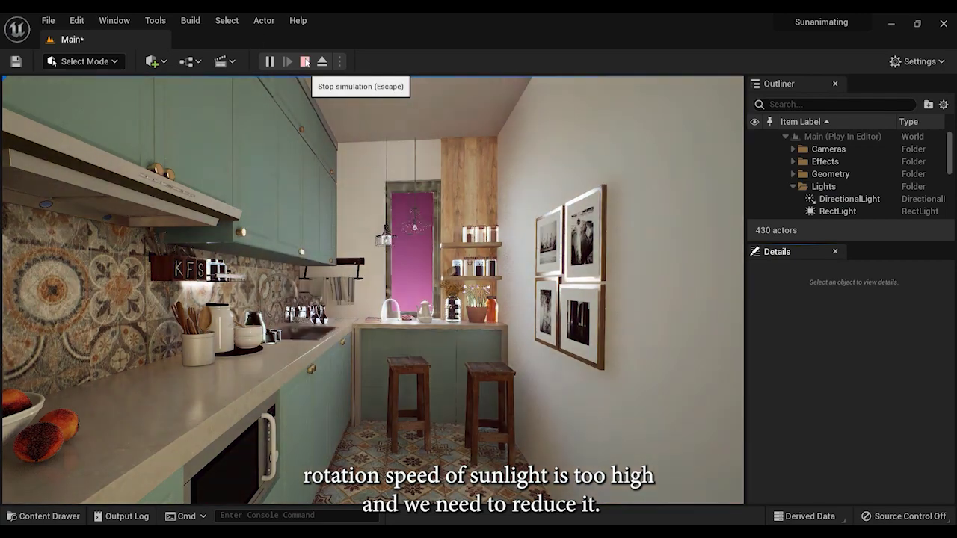
{"action": "left_click", "coordinate": [305, 62]}
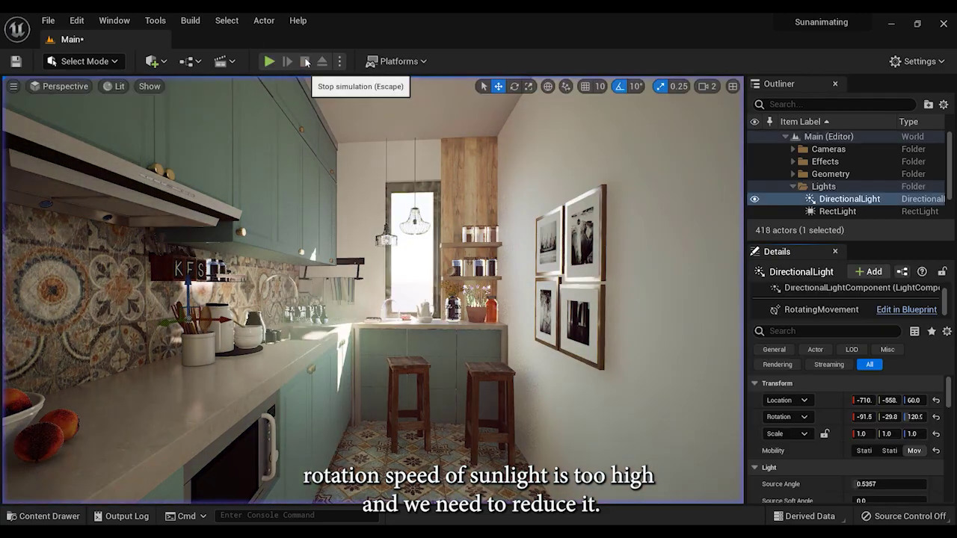
Set RotatingMovement's Rotation Rate Z to 20 and play the level to watch the slower sweep
{"action": "left_click", "coordinate": [811, 309]}
{"action": "left_click", "coordinate": [921, 386]}
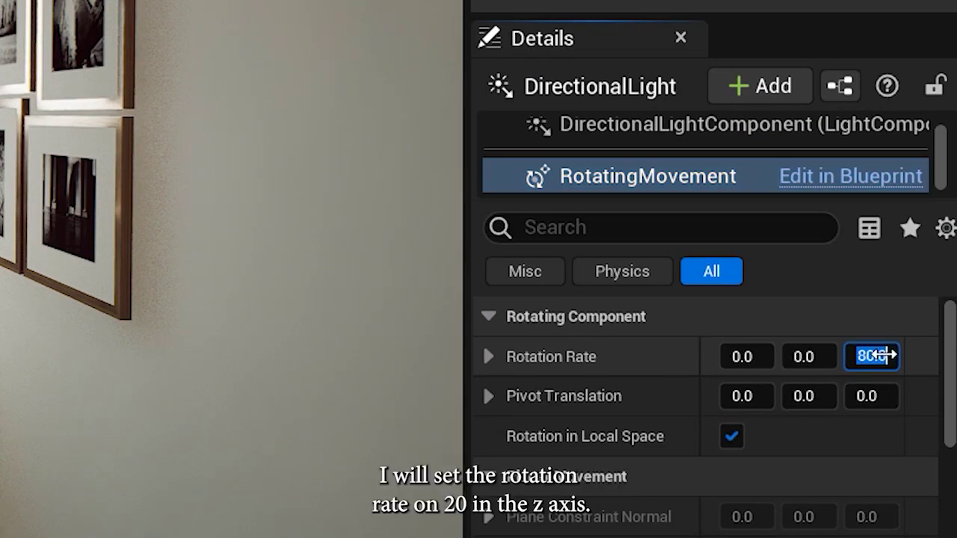
{"action": "key", "text": "Return"}
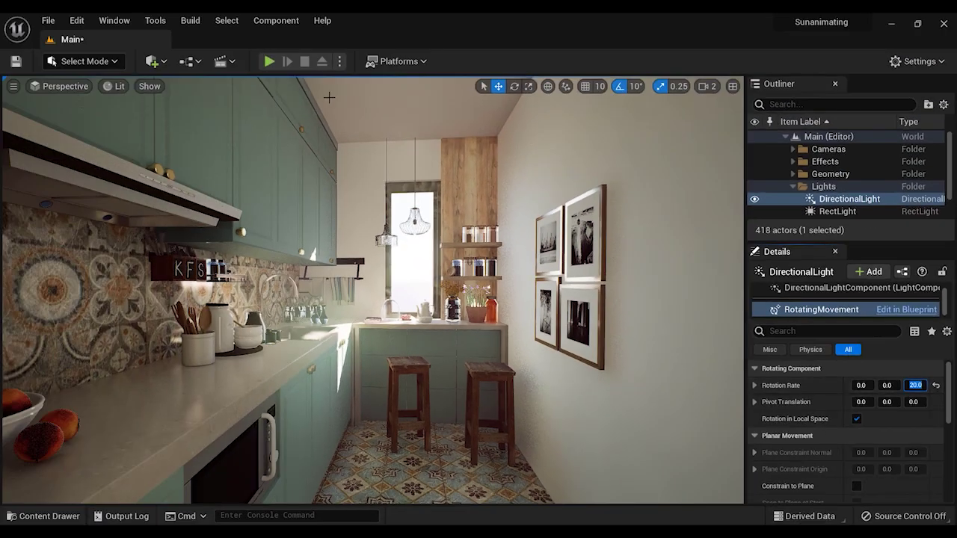
{"action": "left_click", "coordinate": [269, 61]}
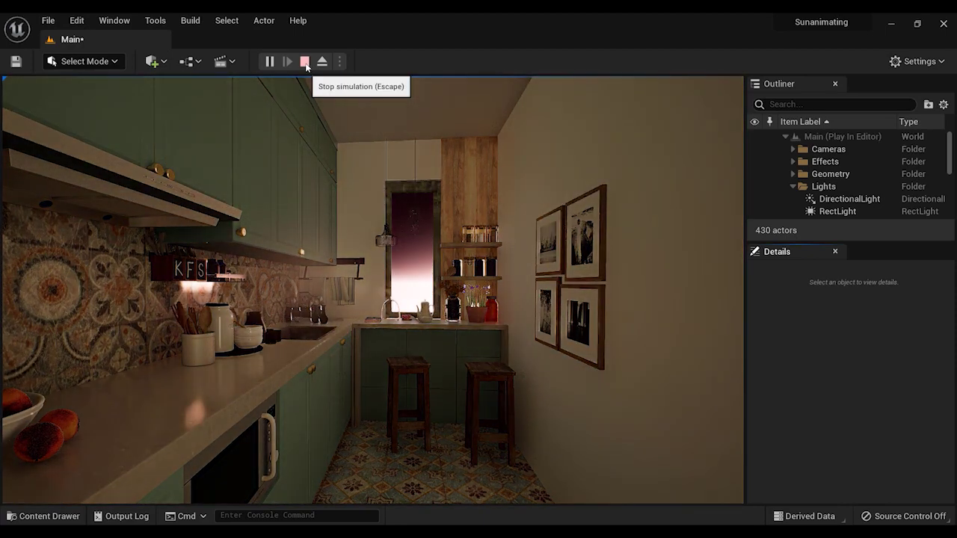
{"action": "left_click", "coordinate": [305, 63]}
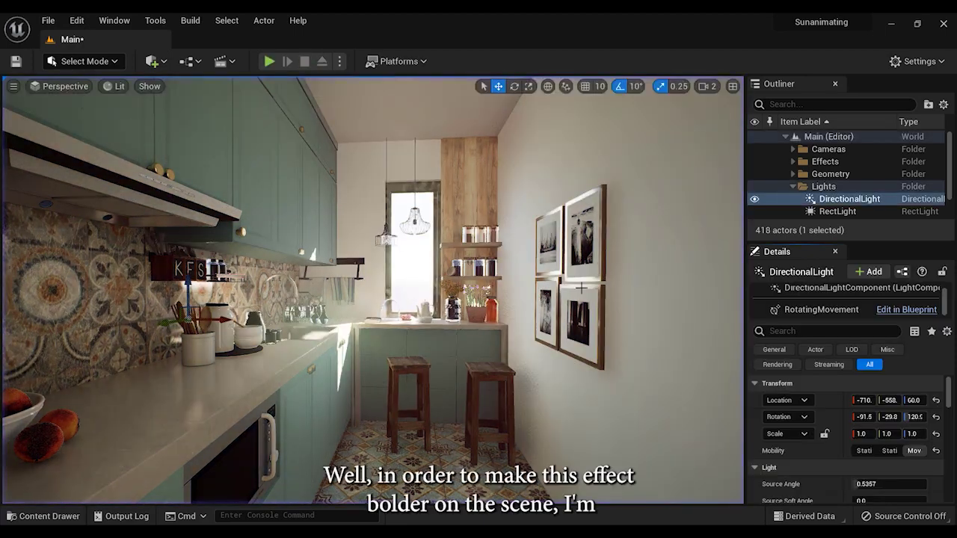
Re-aim the DirectionalLight to a new starting angle with Ctrl+L, then play-test the sweep
{"action": "left_click", "coordinate": [814, 311]}
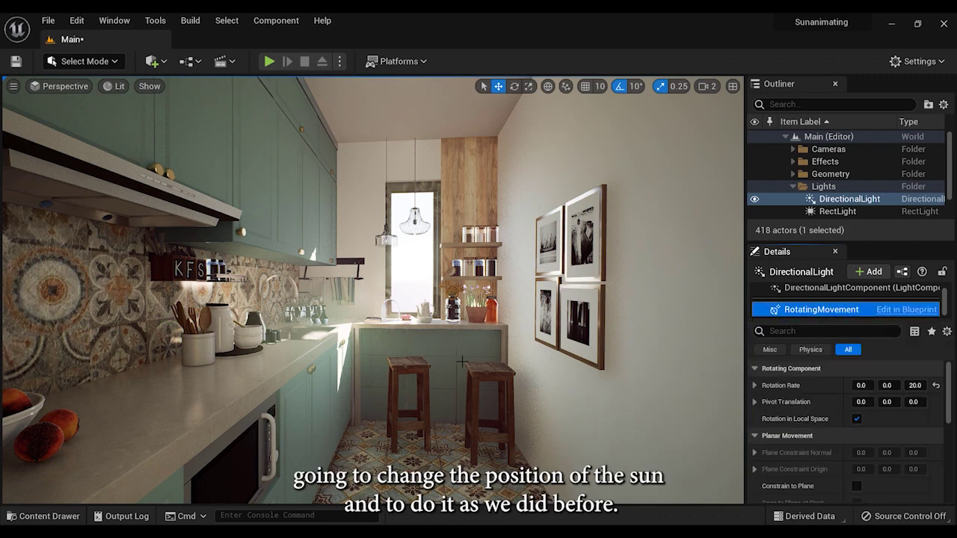
{"action": "key", "text": "ctrl+l"}
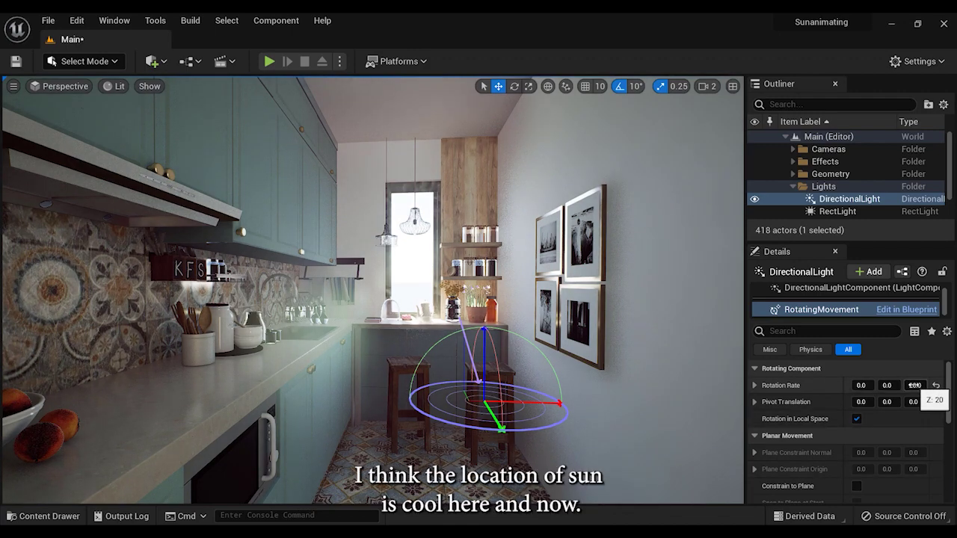
{"action": "key", "text": "g"}
{"action": "left_click", "coordinate": [269, 62]}
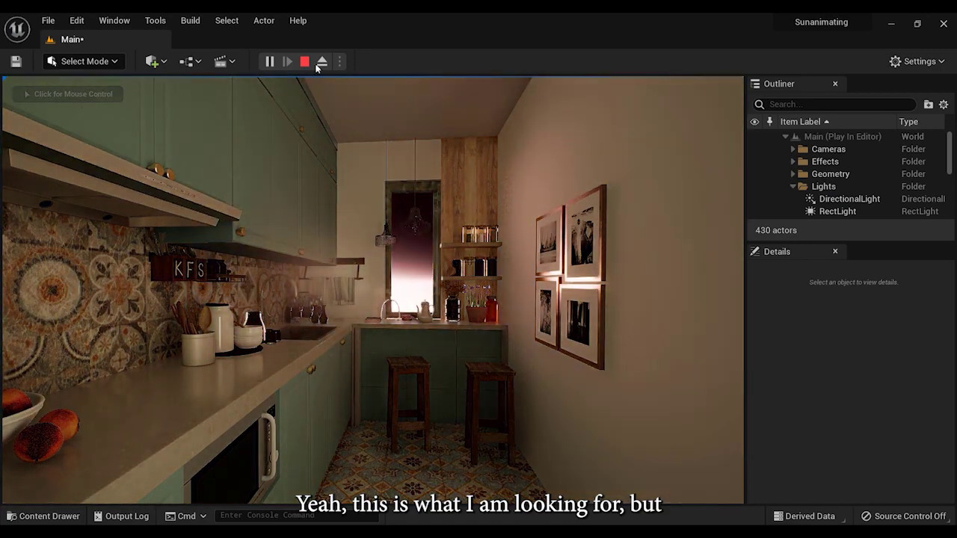
{"action": "left_click", "coordinate": [304, 61]}
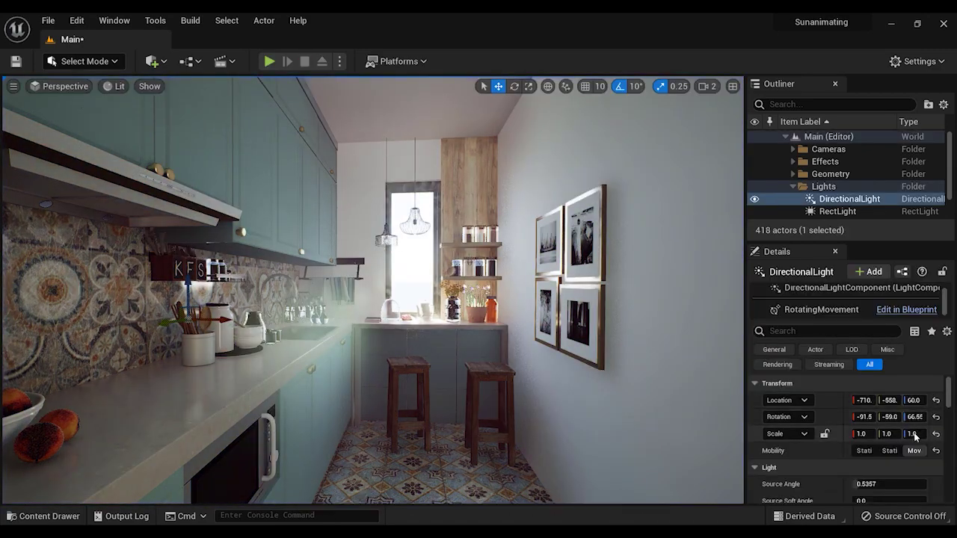
Enter 2 as RotatingMovement's Rotation Rate Z and play the level
{"action": "left_click", "coordinate": [798, 309]}
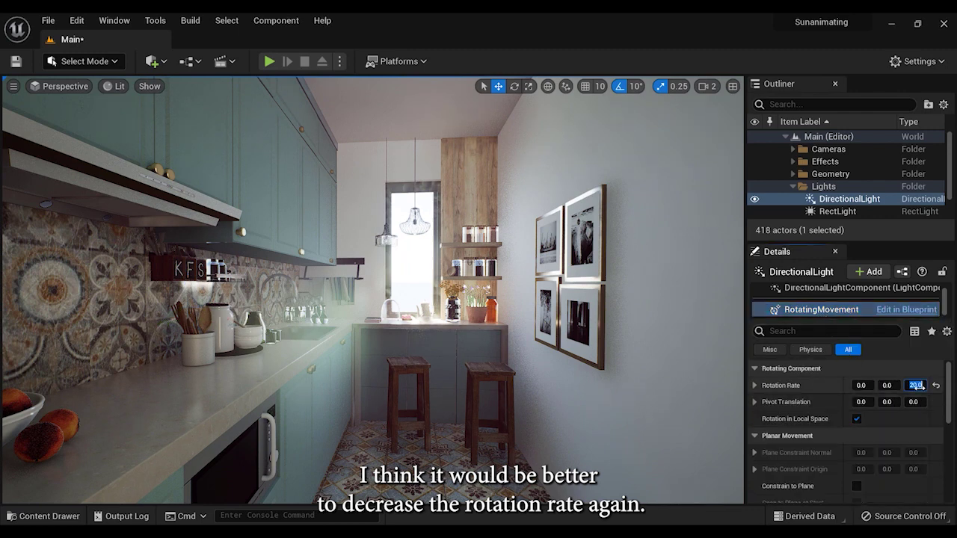
{"action": "type", "text": "2"}
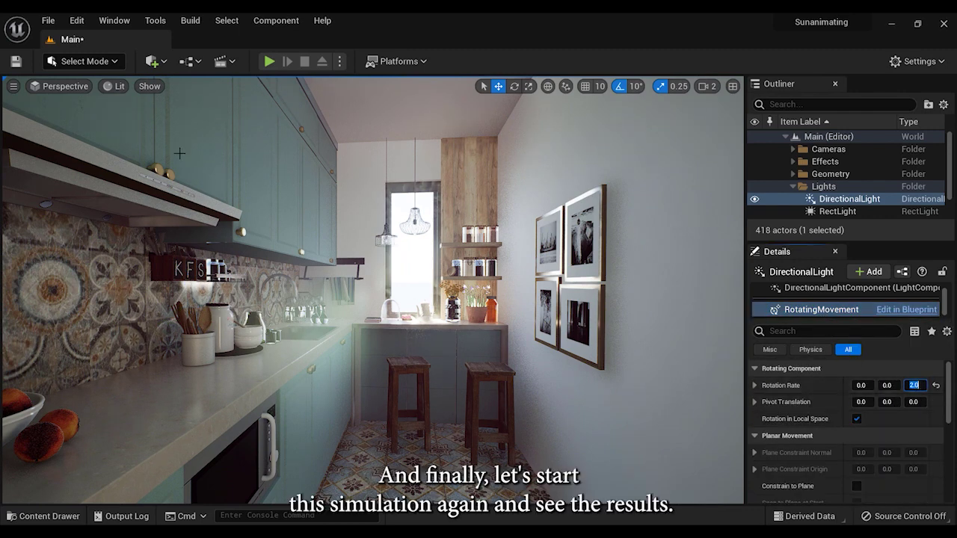
{"action": "left_click", "coordinate": [269, 62]}
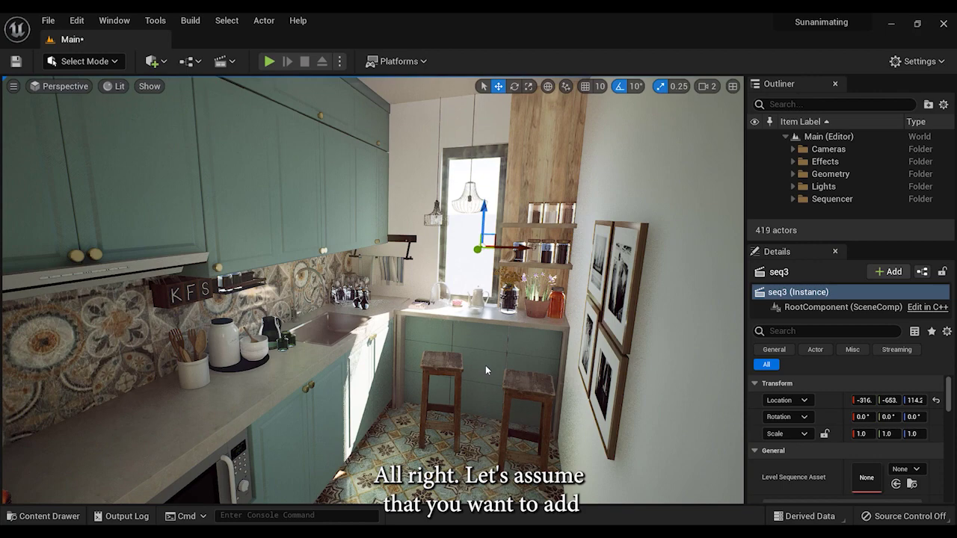
Pilot the CineCameraActor through the viewport's Perspective camera menu
{"action": "left_click", "coordinate": [65, 86]}
{"action": "left_click", "coordinate": [103, 233]}
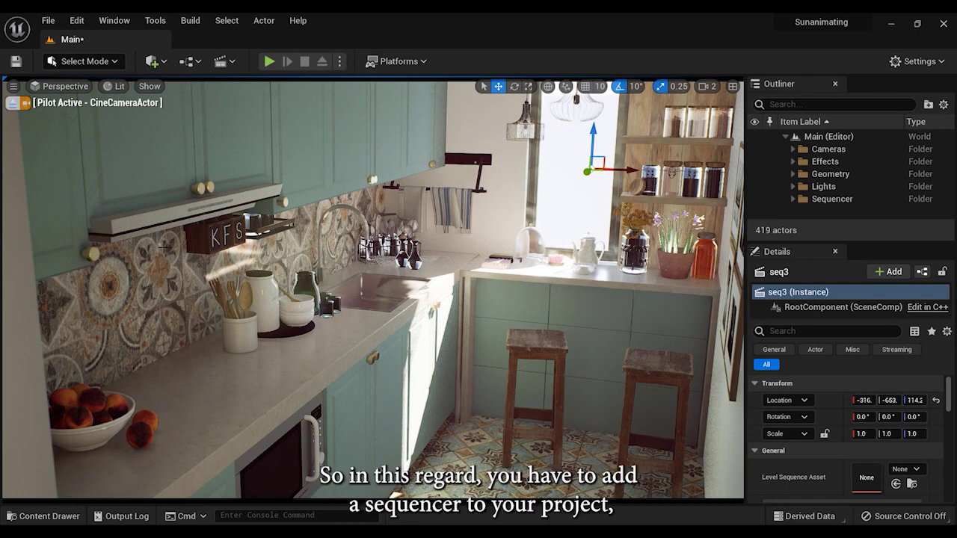
{"action": "left_click", "coordinate": [221, 61]}
Create a new level sequence and save it as seq4
{"action": "left_click", "coordinate": [274, 94]}
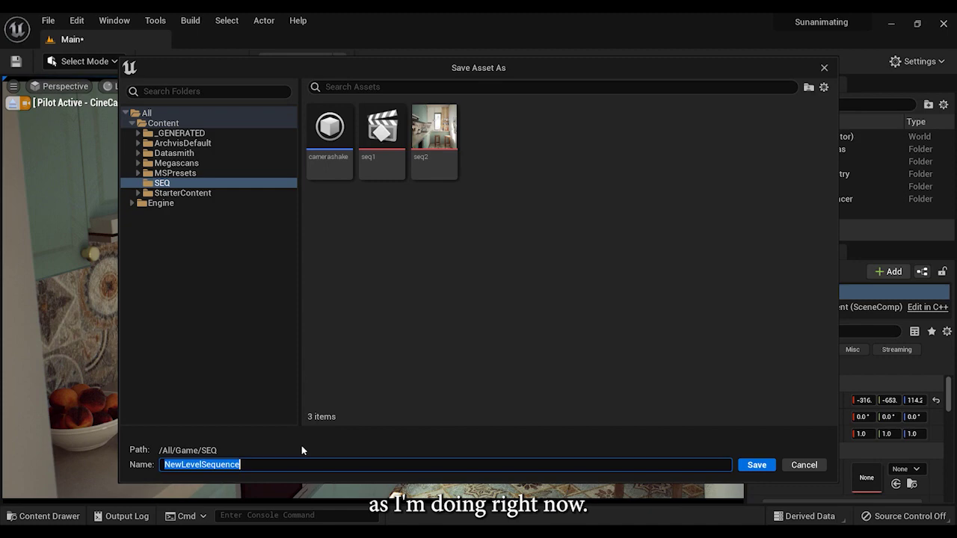
{"action": "type", "text": "seq"}
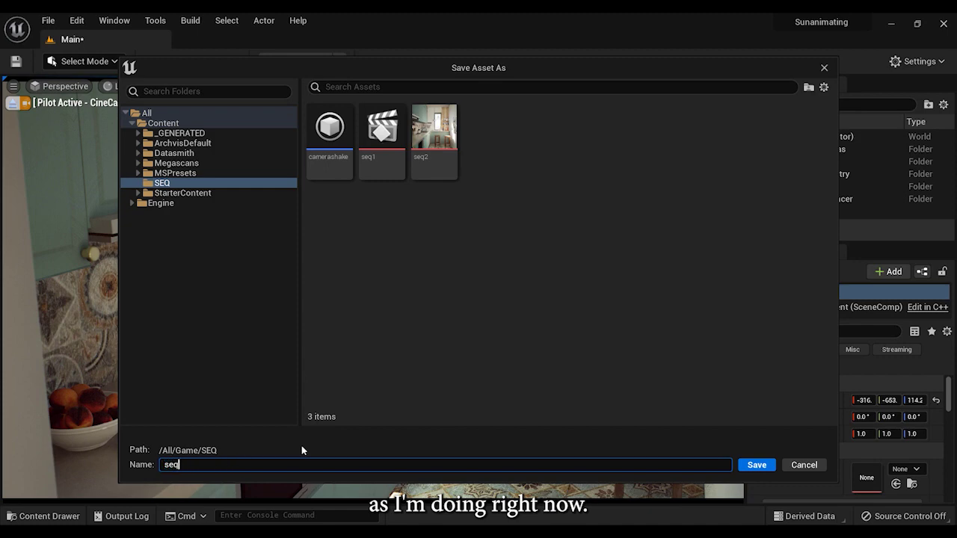
{"action": "type", "text": "4"}
{"action": "key", "text": "Return"}
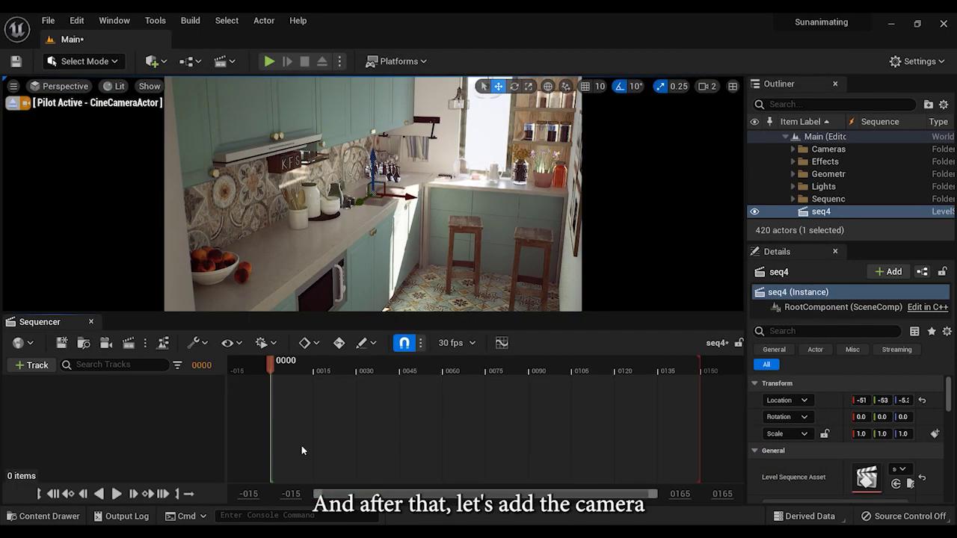
Add the CineCameraActor to seq4 via Actor To Sequencer, searching 'cine'
{"action": "left_click", "coordinate": [30, 368]}
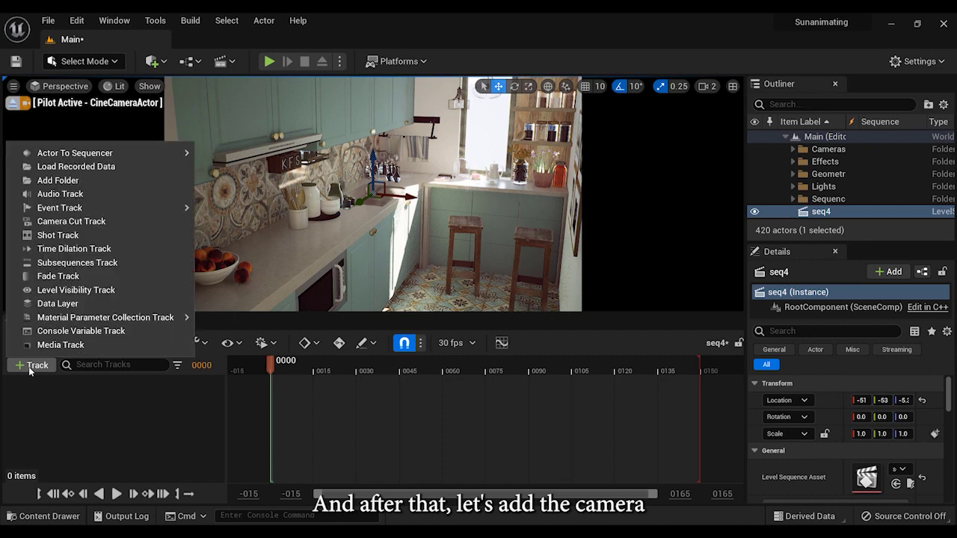
{"action": "mouse_move", "coordinate": [142, 155]}
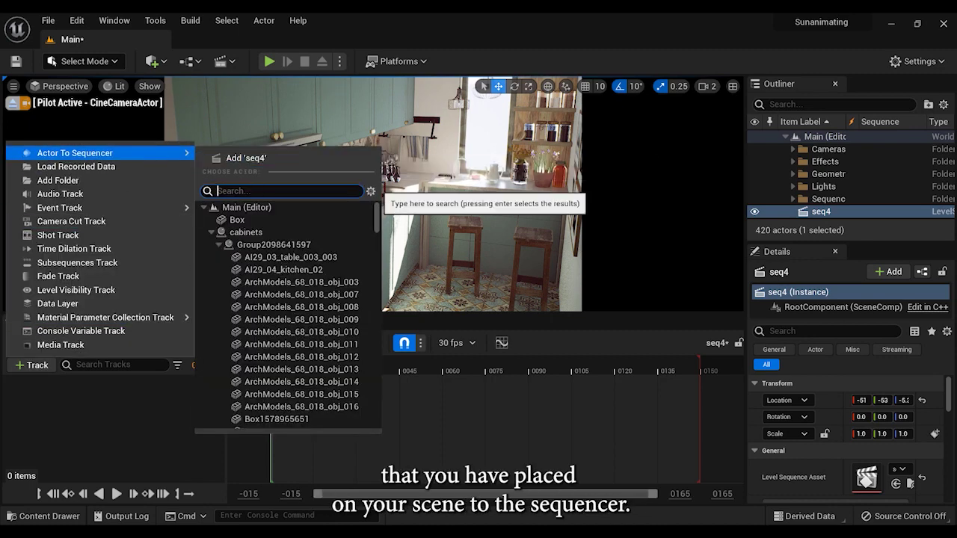
{"action": "type", "text": "cine"}
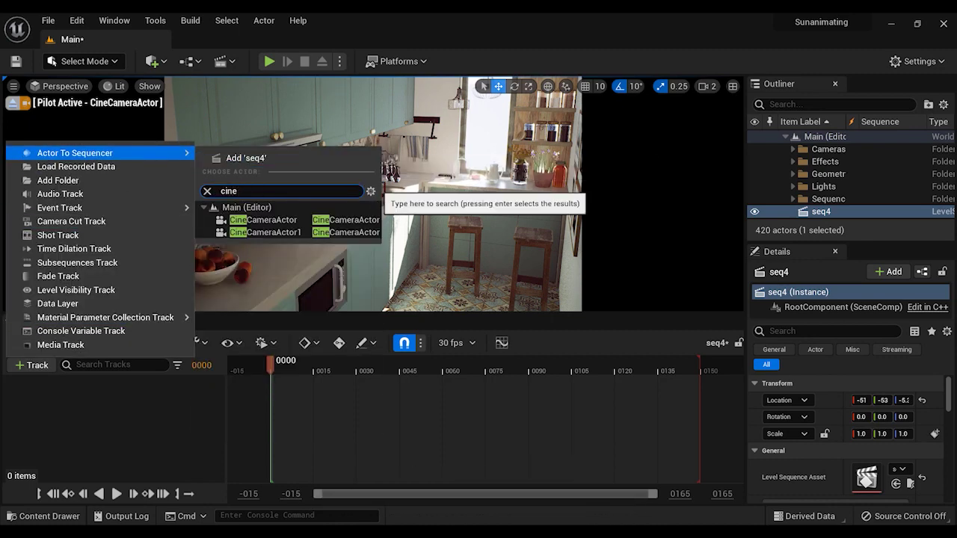
{"action": "left_click", "coordinate": [284, 221]}
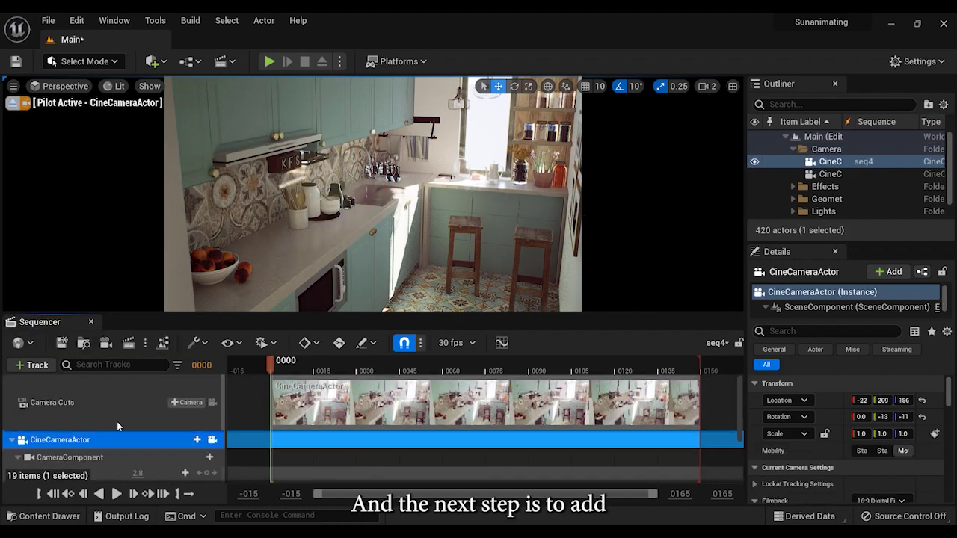
Add the DirectionalLight to seq4 via Actor To Sequencer, searching 'dir'
{"action": "scroll", "coordinate": [117, 423], "scroll_direction": "down", "scroll_amount": 3}
{"action": "scroll", "coordinate": [117, 424], "scroll_direction": "up", "scroll_amount": 3}
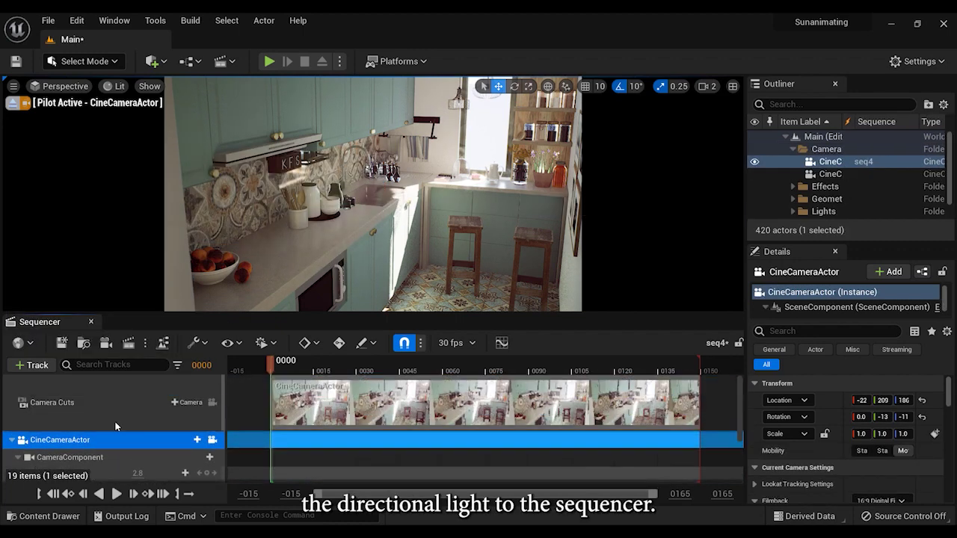
{"action": "left_click", "coordinate": [43, 365]}
{"action": "mouse_move", "coordinate": [126, 153]}
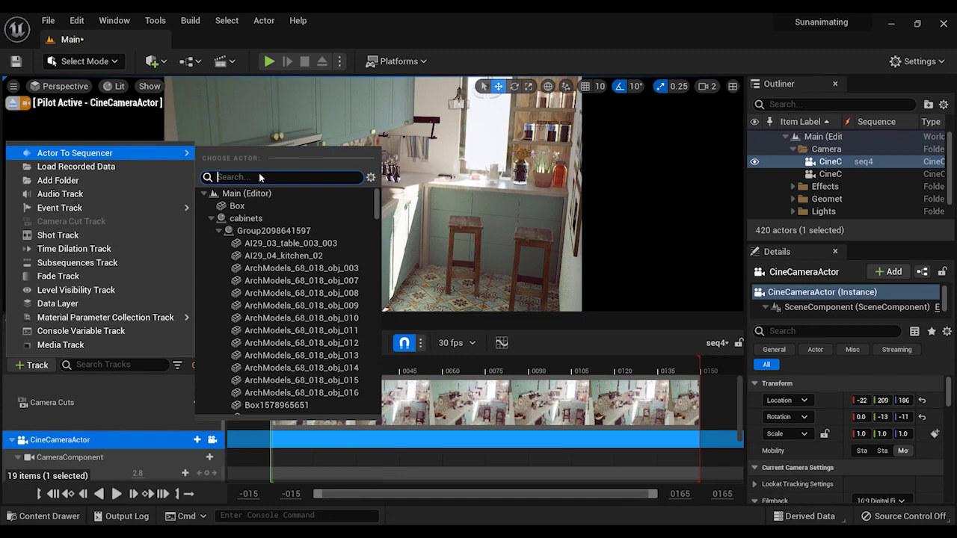
{"action": "type", "text": "dir"}
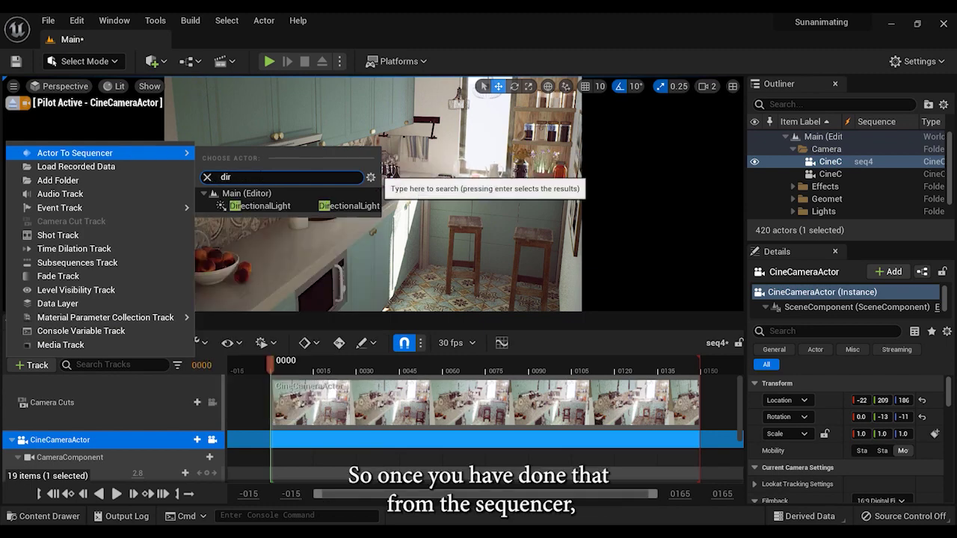
{"action": "left_click", "coordinate": [260, 206]}
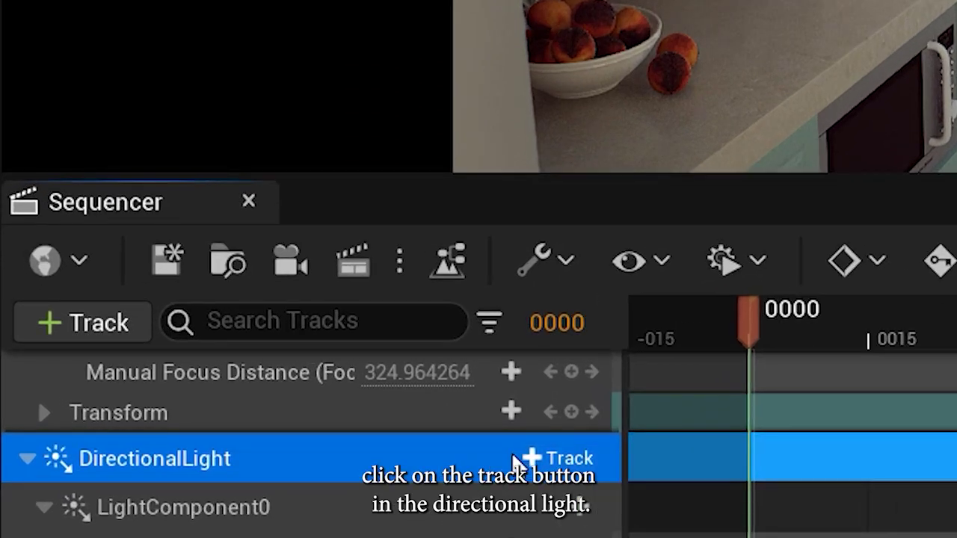
Give the DirectionalLight a Transform track
{"action": "left_click", "coordinate": [556, 459]}
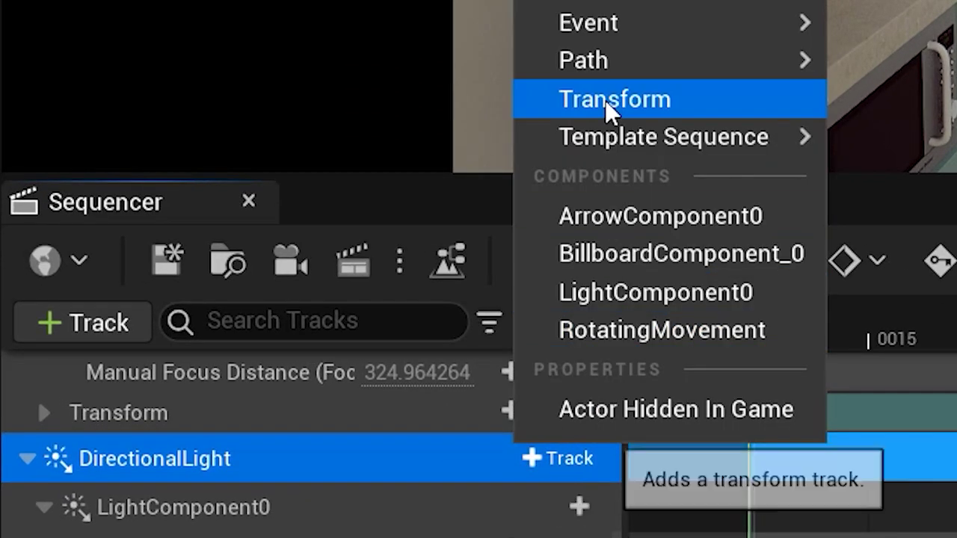
{"action": "left_click", "coordinate": [551, 102]}
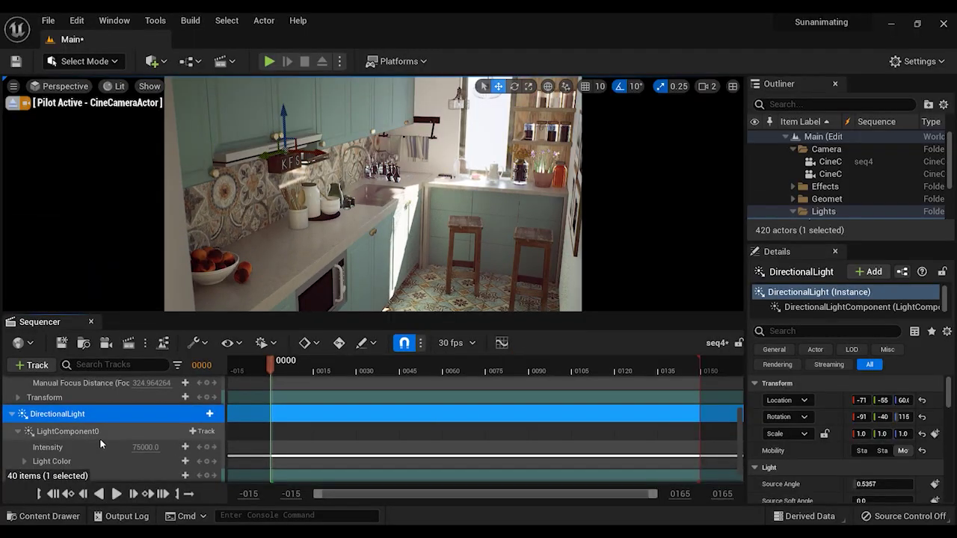
{"action": "scroll", "coordinate": [100, 444], "scroll_direction": "down", "scroll_amount": 1}
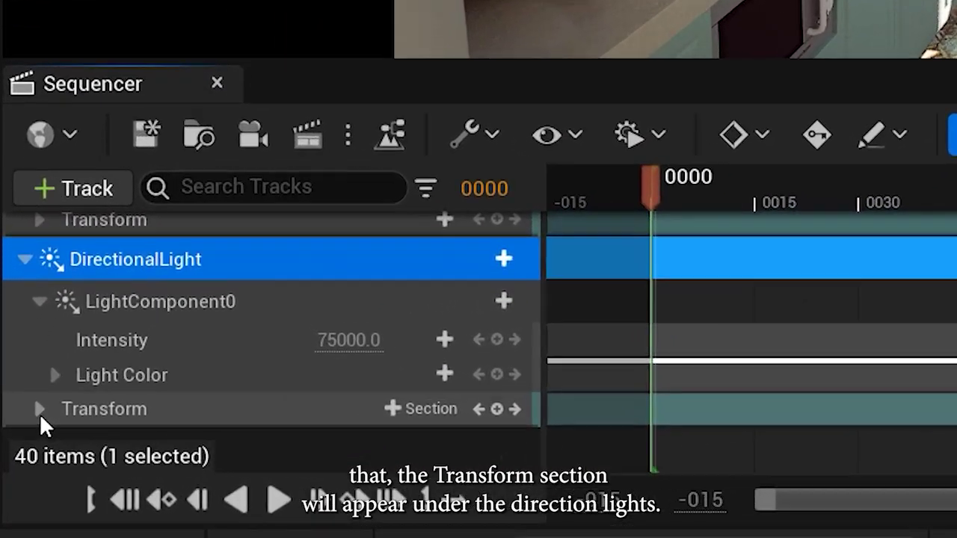
Key the DirectionalLight's Yaw at frame 0 (115.83) and at frame 150 (81.73)
{"action": "left_click", "coordinate": [40, 409]}
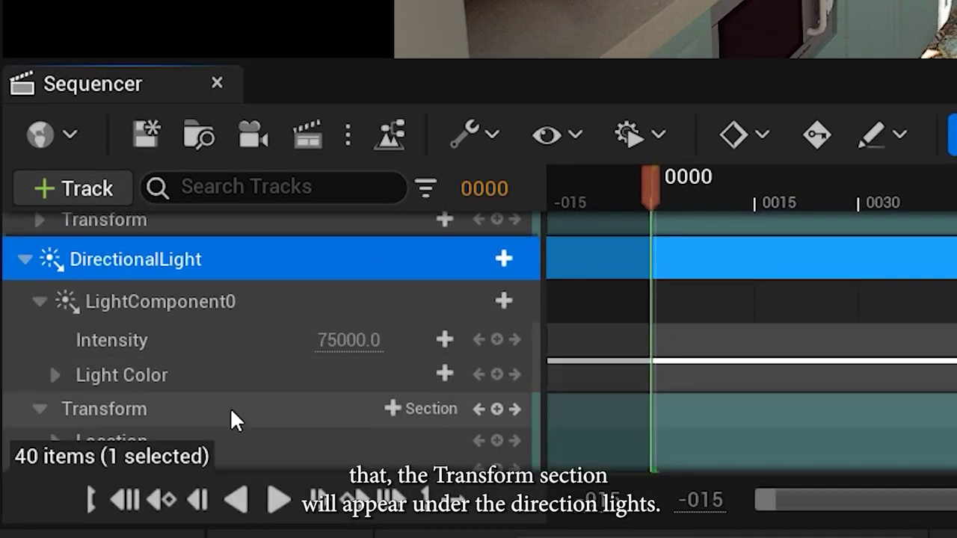
{"action": "scroll", "coordinate": [229, 417], "scroll_direction": "down", "scroll_amount": 2}
{"action": "left_click", "coordinate": [47, 381]}
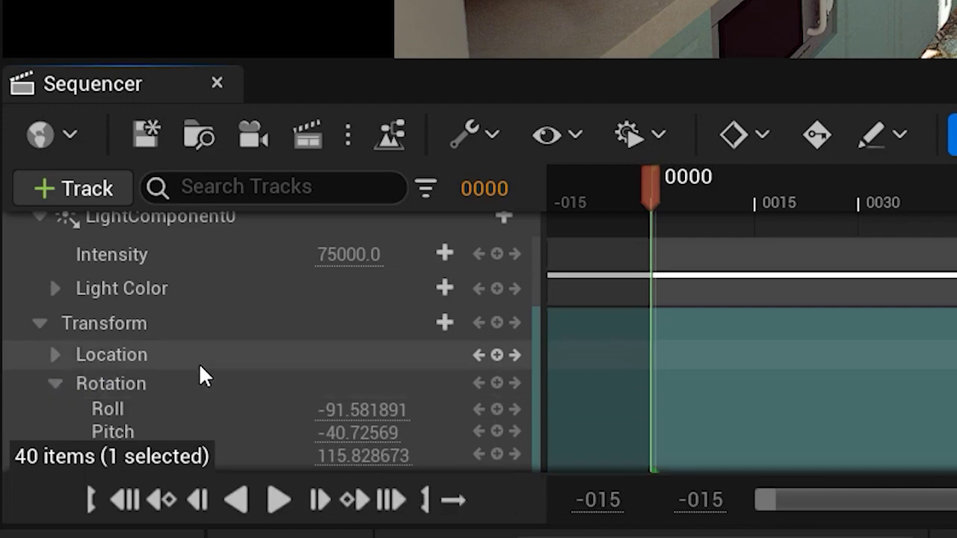
{"action": "scroll", "coordinate": [225, 377], "scroll_direction": "down", "scroll_amount": 1}
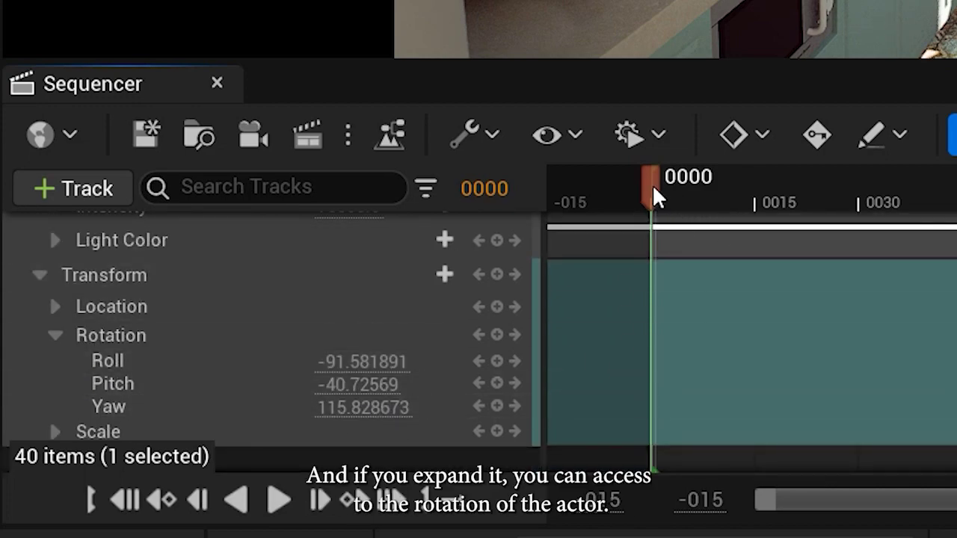
{"action": "mouse_move", "coordinate": [664, 187]}
{"action": "left_mouse_down"}
{"action": "mouse_move", "coordinate": [662, 198]}
{"action": "mouse_move", "coordinate": [652, 191]}
{"action": "left_mouse_up"}
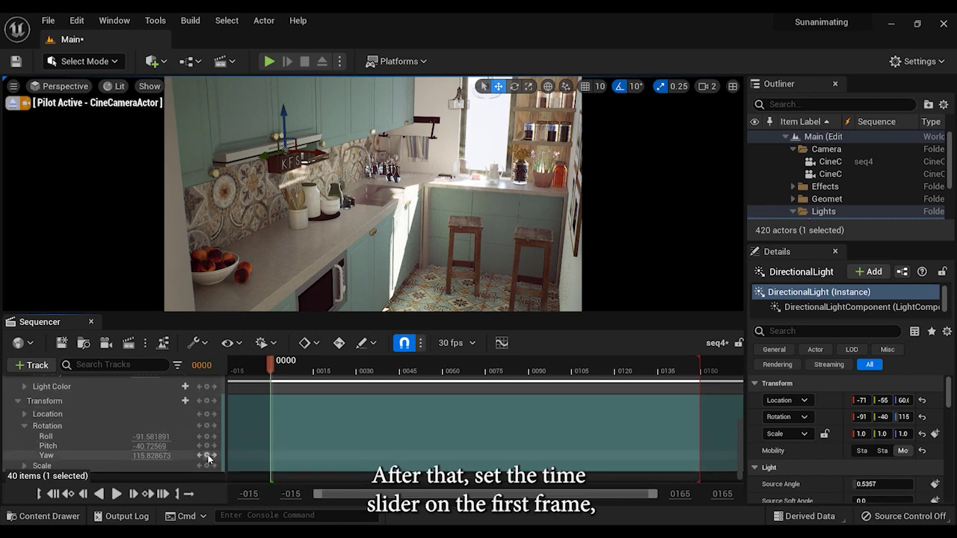
{"action": "left_click", "coordinate": [209, 456]}
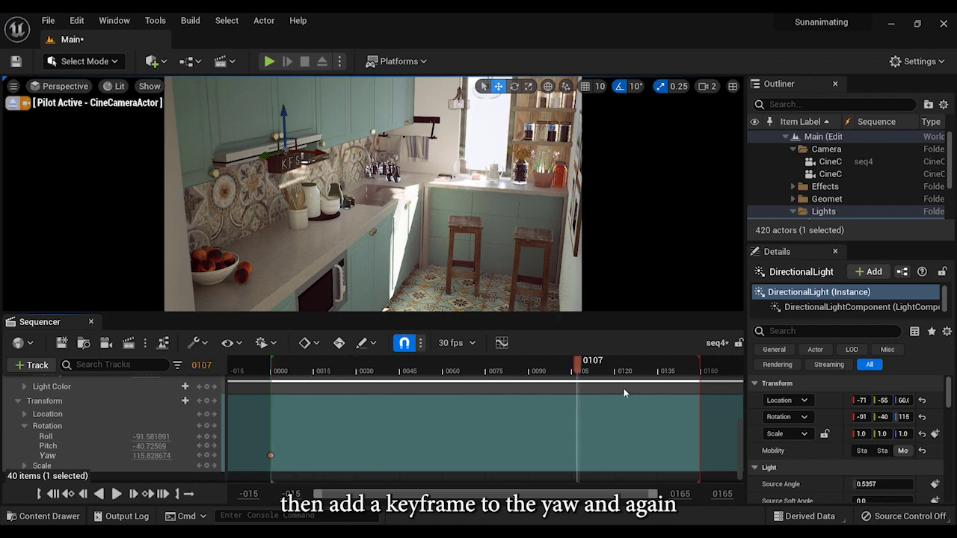
{"action": "left_click_drag", "start_coordinate": [624, 393], "coordinate": [700, 395]}
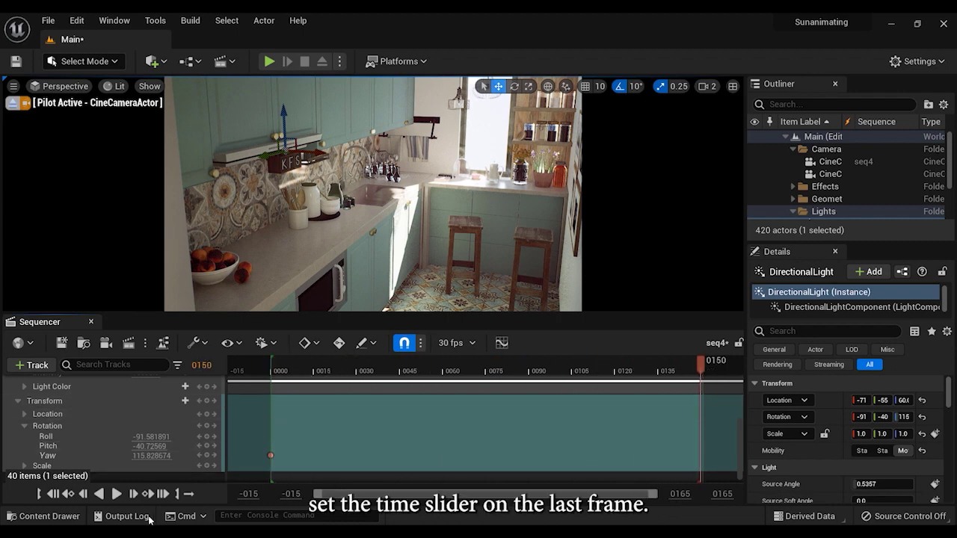
{"action": "mouse_move", "coordinate": [152, 455]}
{"action": "left_mouse_down"}
{"action": "mouse_move", "coordinate": [179, 456]}
{"action": "mouse_move", "coordinate": [127, 455]}
{"action": "mouse_move", "coordinate": [154, 455]}
{"action": "mouse_move", "coordinate": [138, 455]}
{"action": "left_mouse_up"}
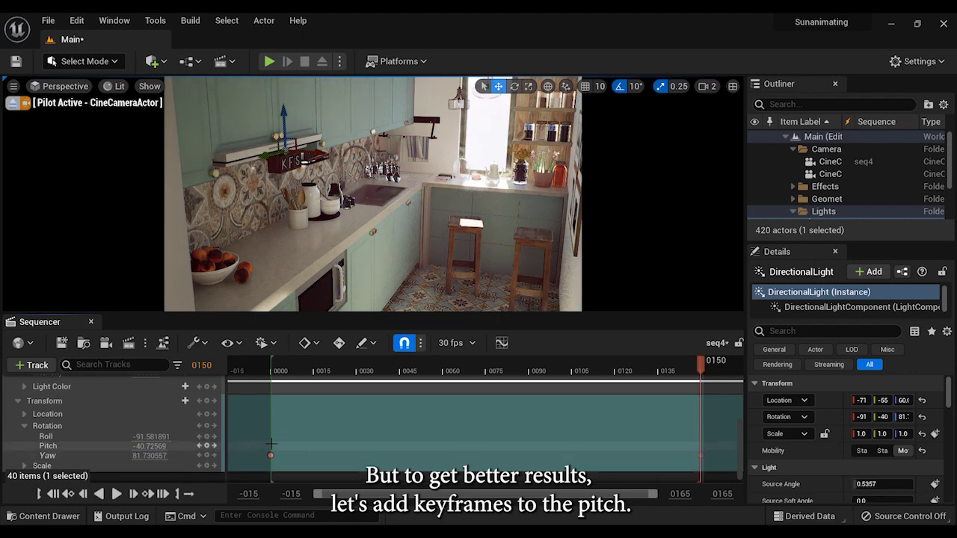
Key the DirectionalLight's Pitch from -40.73 at the first frame to -9.94 at frame 149, then play it back
{"action": "left_click", "coordinate": [274, 366]}
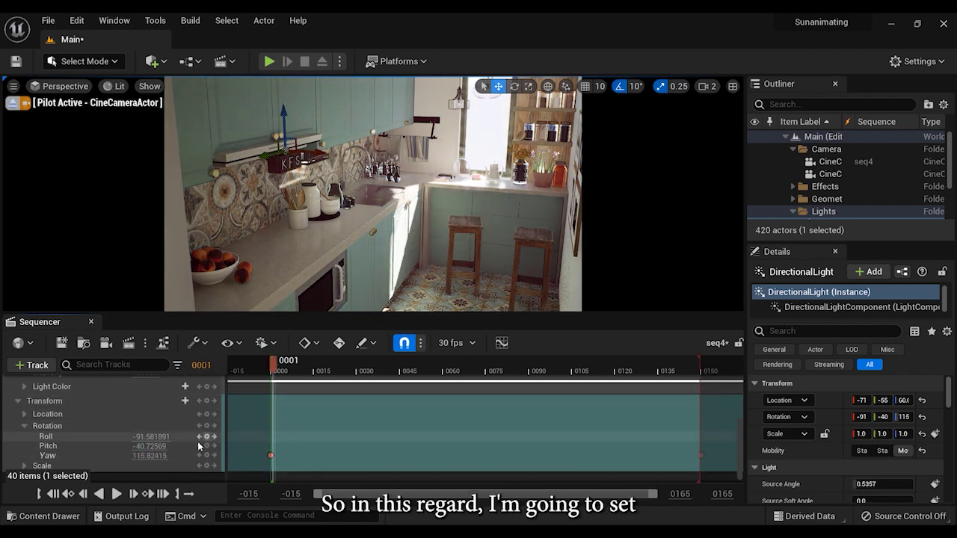
{"action": "left_click", "coordinate": [207, 446]}
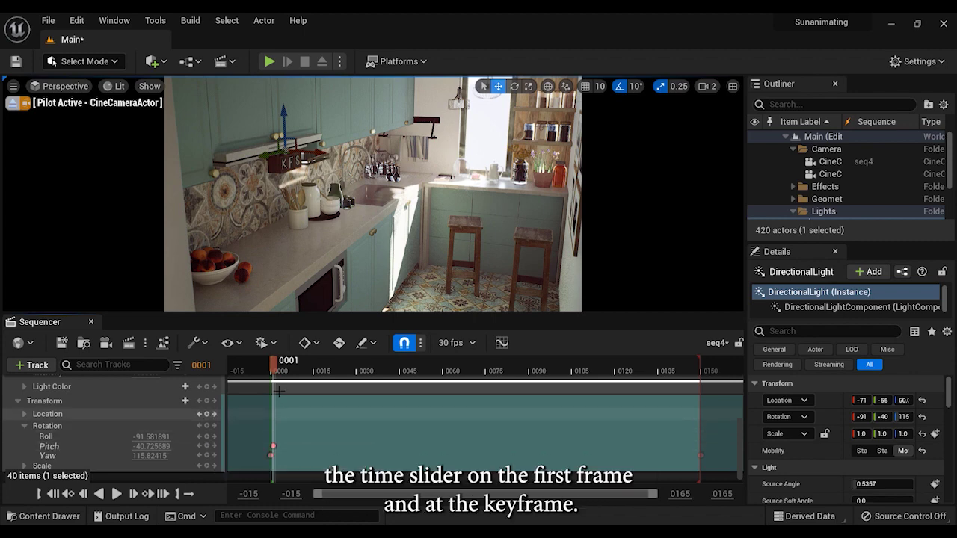
{"action": "left_click_drag", "start_coordinate": [294, 368], "coordinate": [694, 392]}
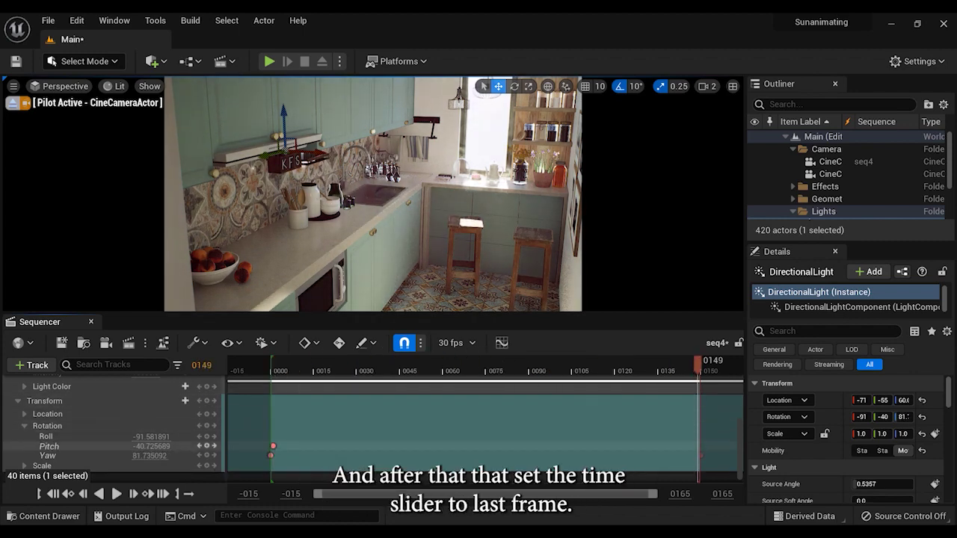
{"action": "left_click_drag", "start_coordinate": [150, 447], "coordinate": [173, 446]}
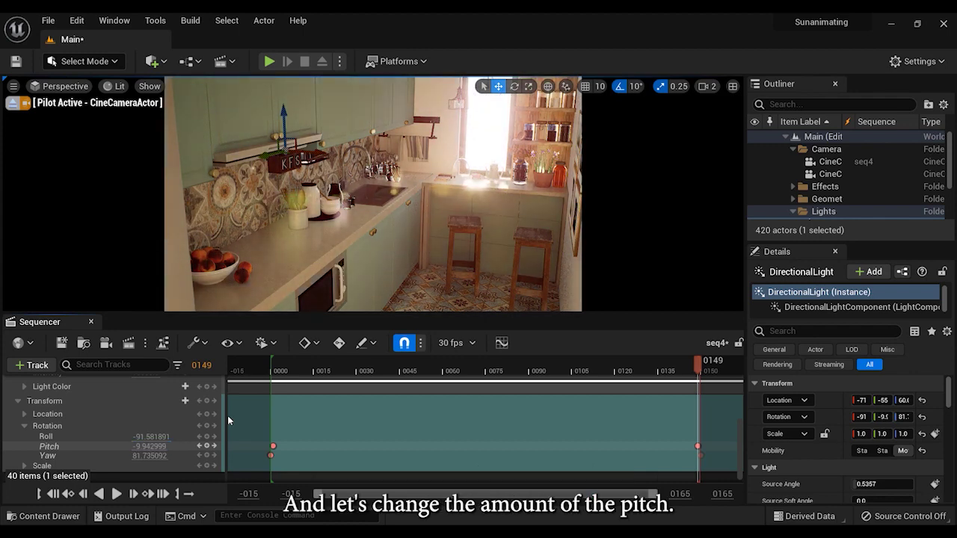
{"action": "left_click", "coordinate": [266, 369]}
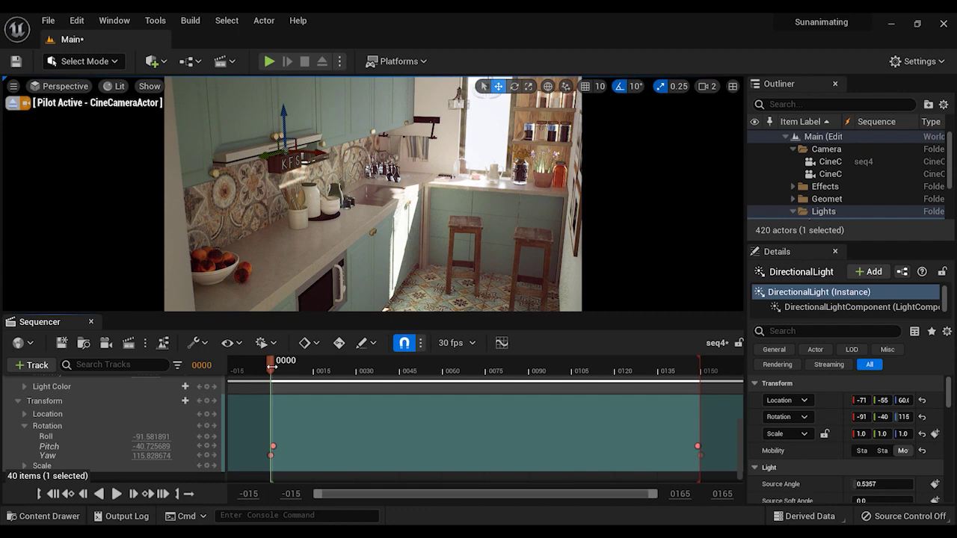
{"action": "key", "text": "space"}
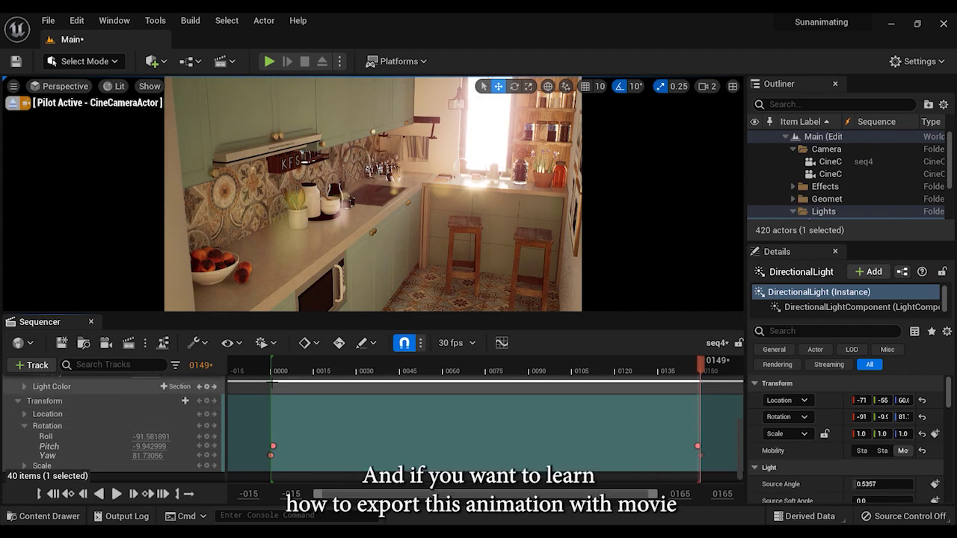
{"action": "key", "text": "space"}
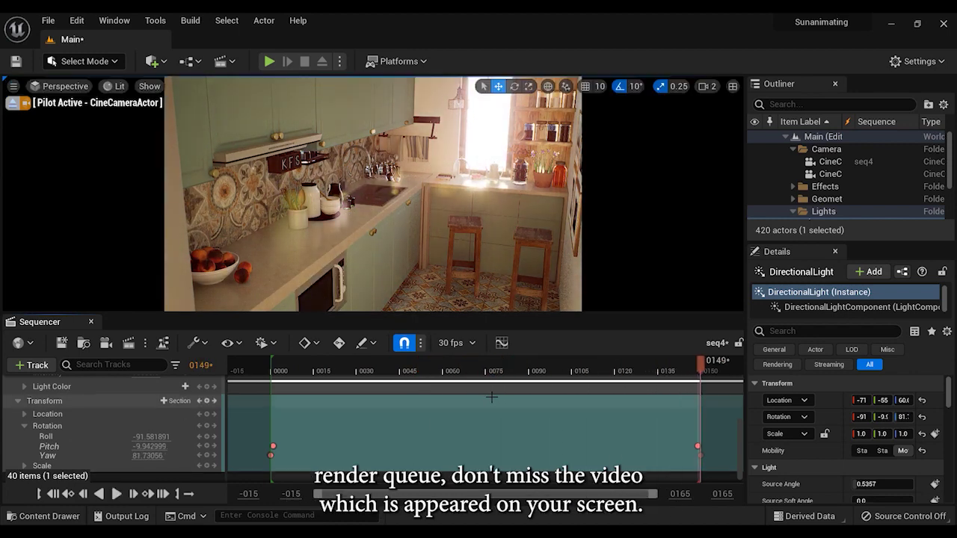
{"action": "scroll", "coordinate": [331, 432], "scroll_direction": "up", "scroll_amount": 5}
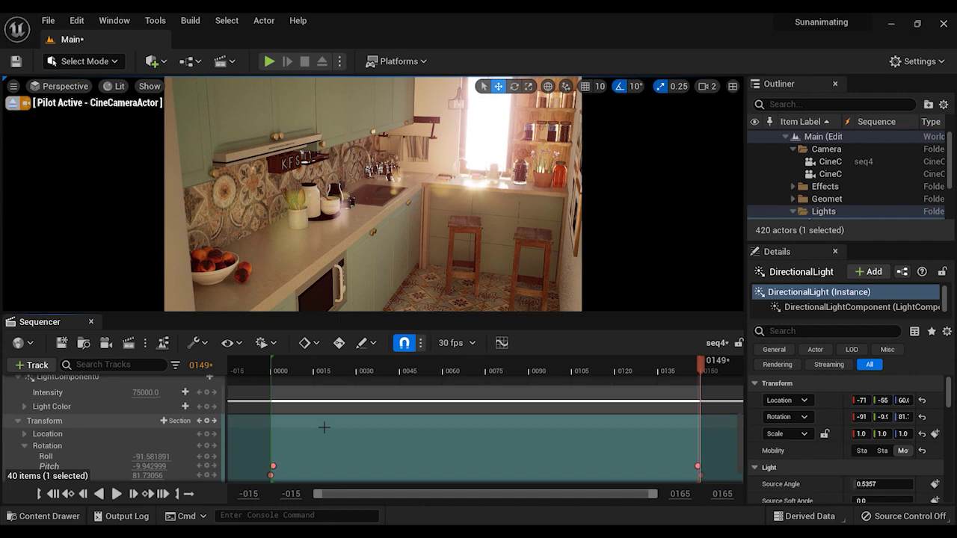